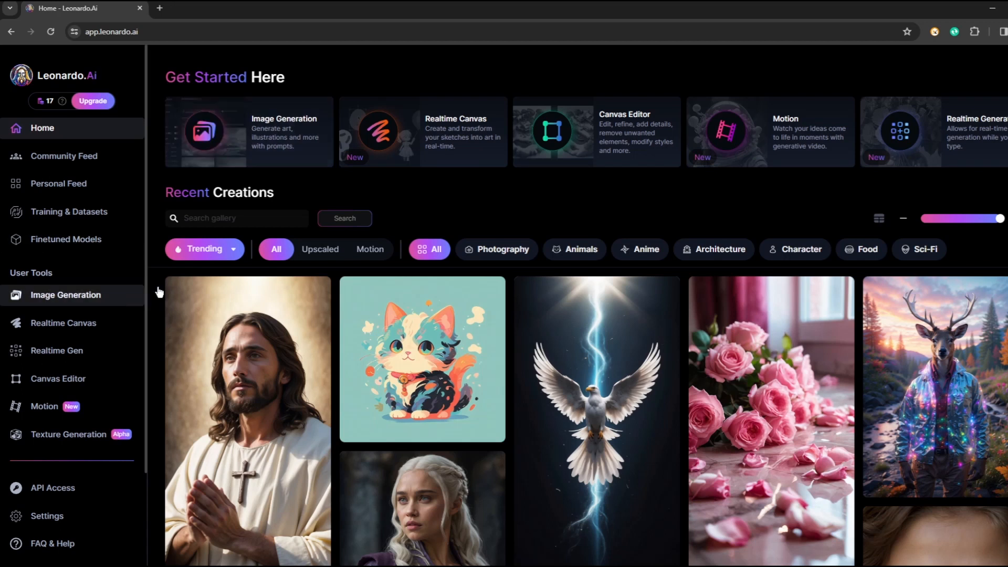
# - Browse the home page gallery, then open the Image Generation tool and look through its generation settings
pyautogui.scroll(-13, 358, 338)
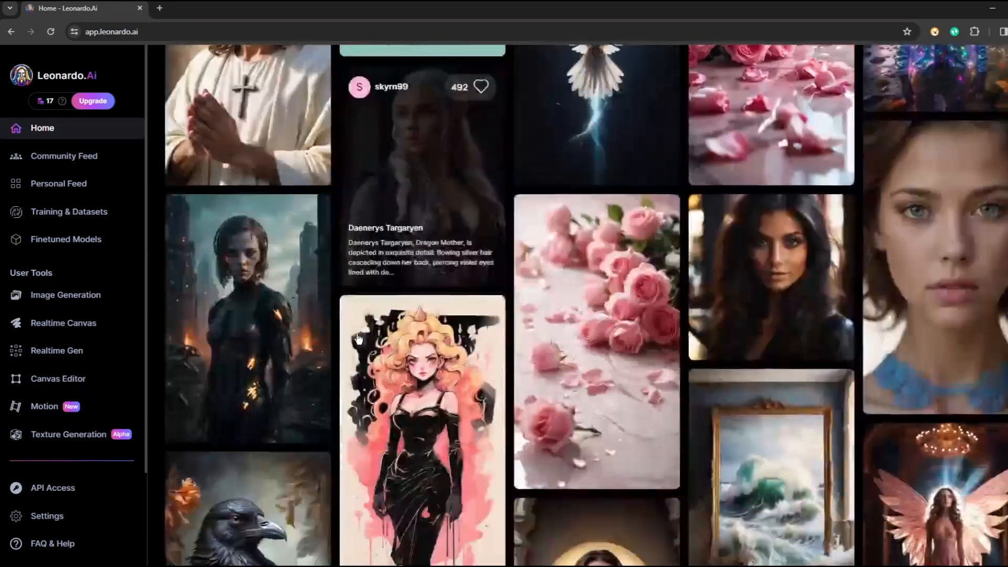
pyautogui.scroll(-3, 358, 339)
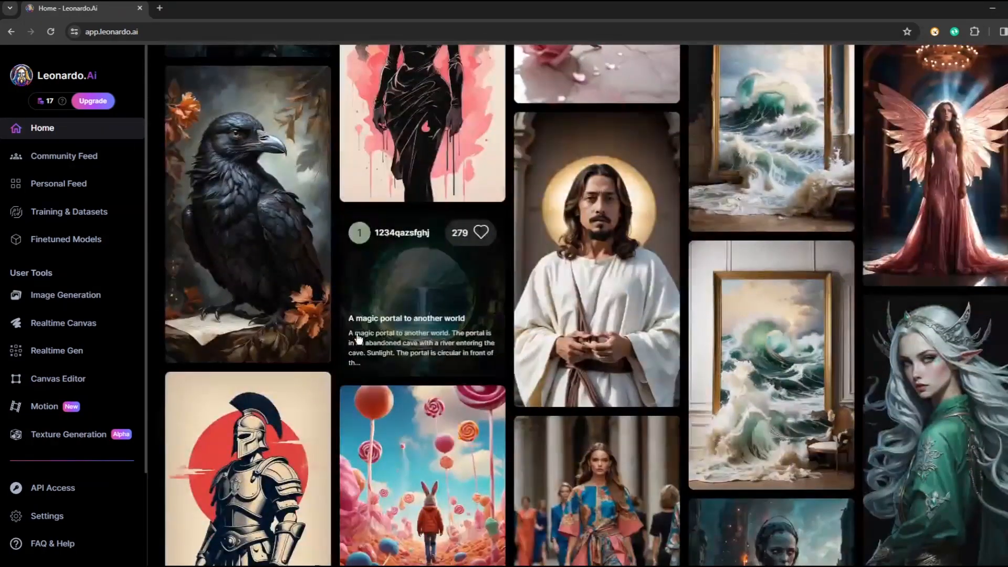
pyautogui.scroll(-6, 359, 338)
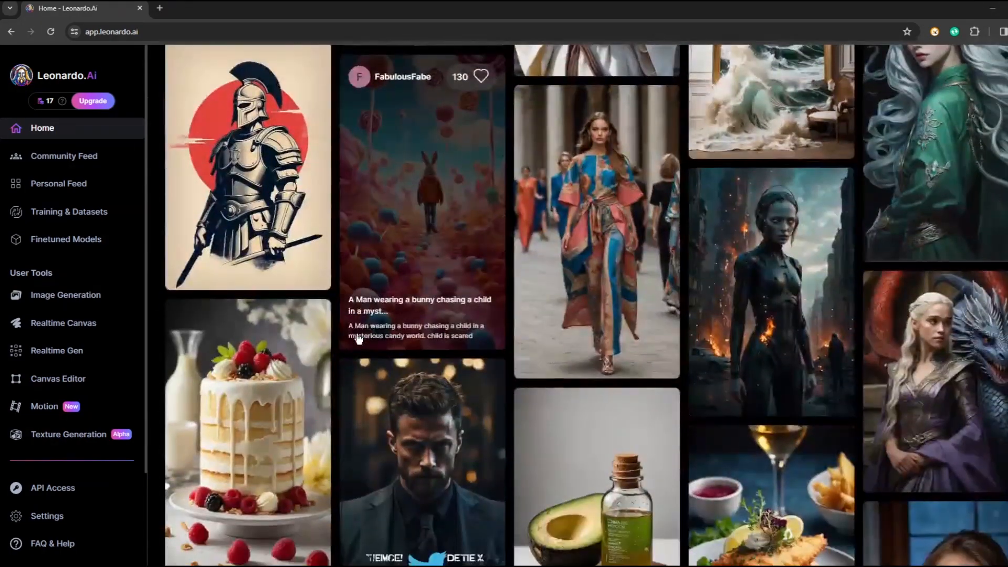
pyautogui.scroll(12, 358, 338)
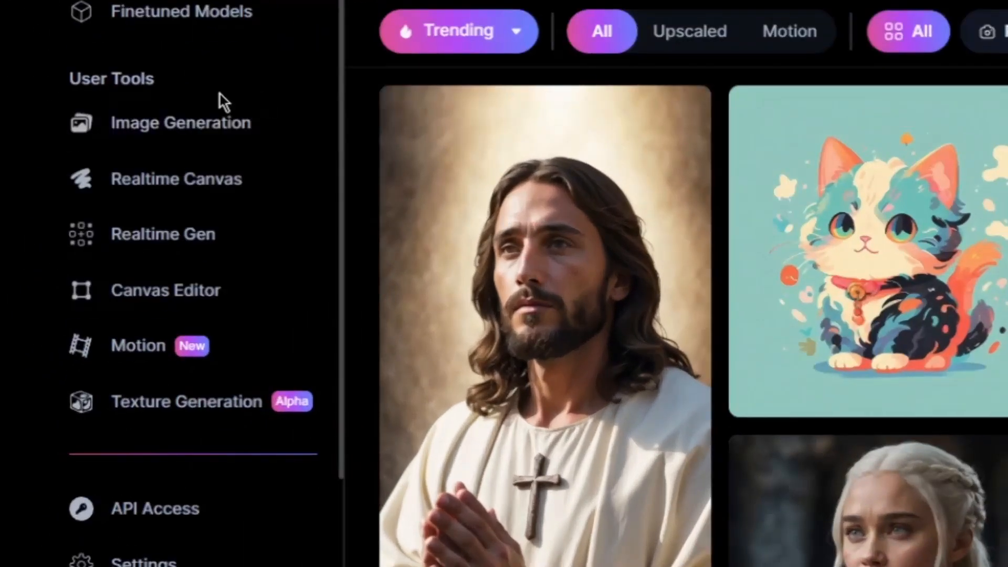
pyautogui.click(207, 135)
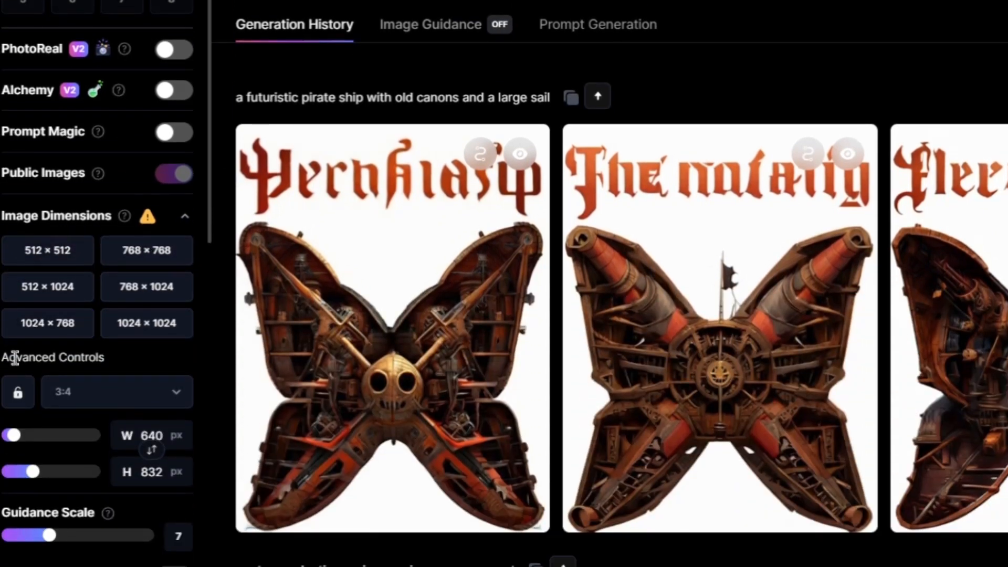
pyautogui.scroll(-2, 16, 390)
pyautogui.scroll(-5, 50, 428)
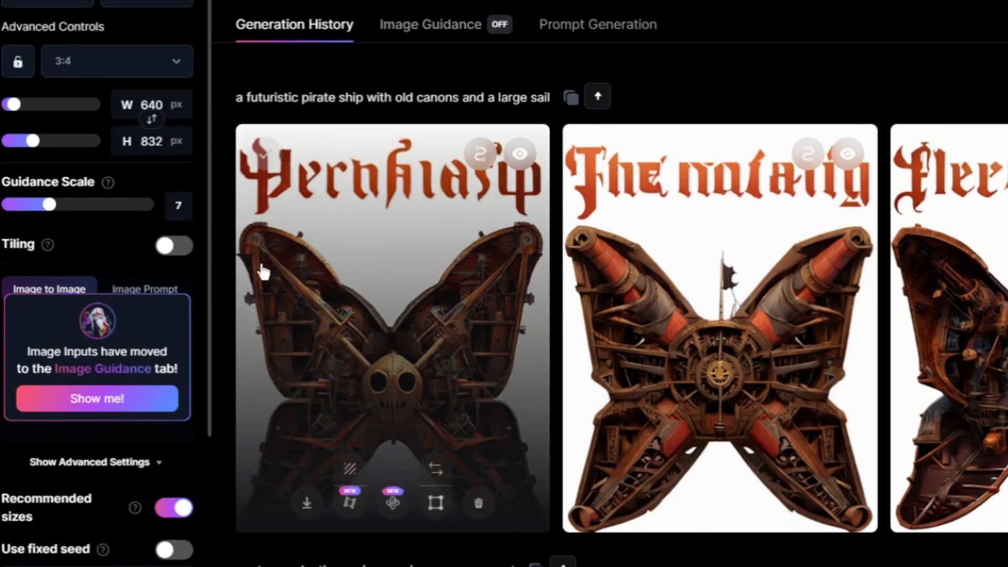
pyautogui.scroll(7, 15, 123)
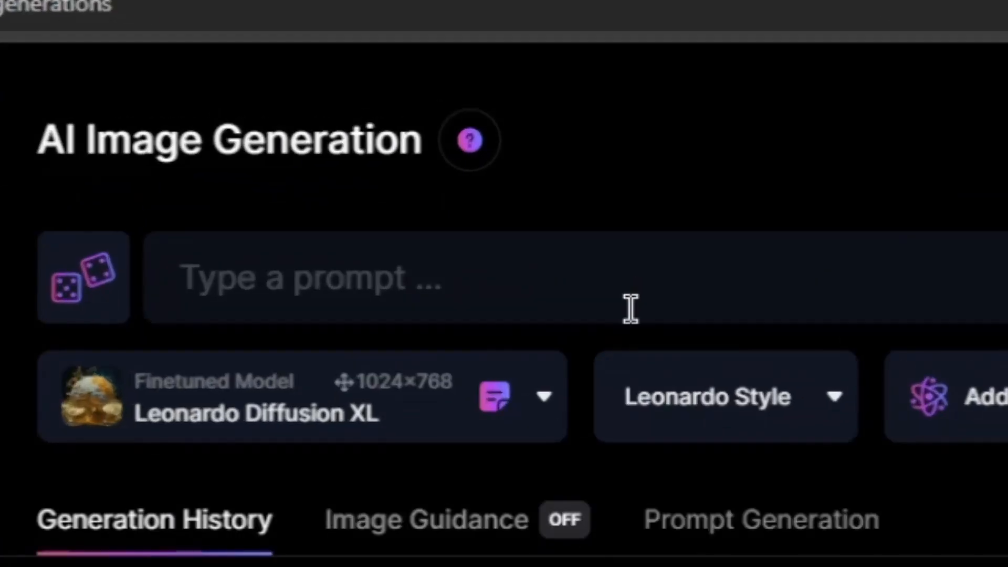
# - Generate images from the prompt "a futuristic pirate ship with old canon and a large sail"
pyautogui.click(630, 309)
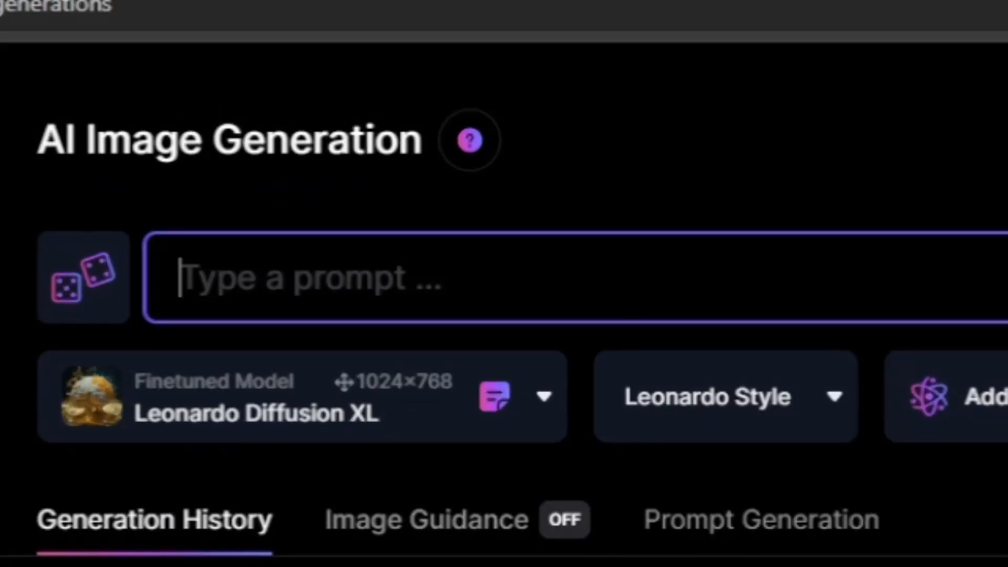
pyautogui.write('a futu')
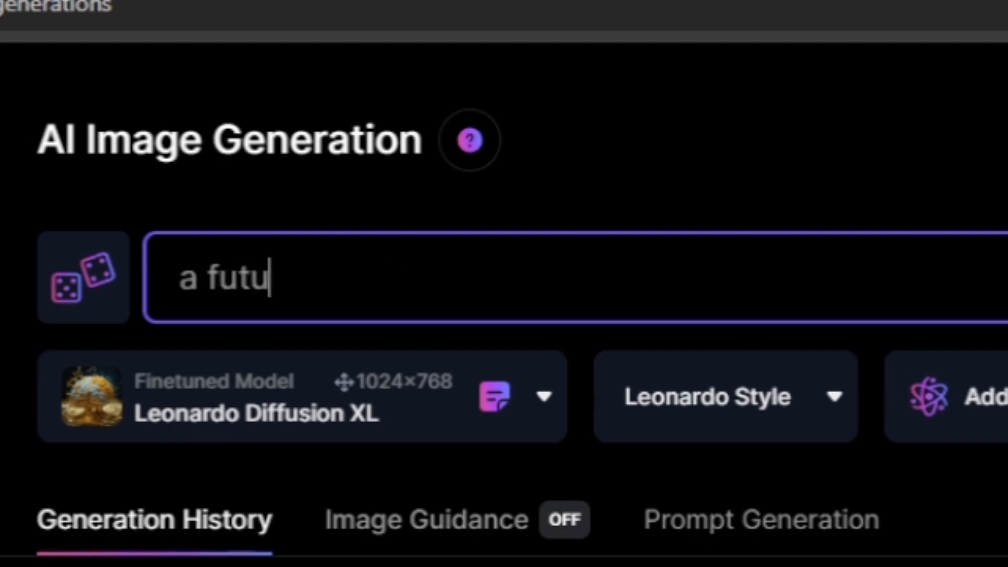
pyautogui.write('ristic pirate sh')
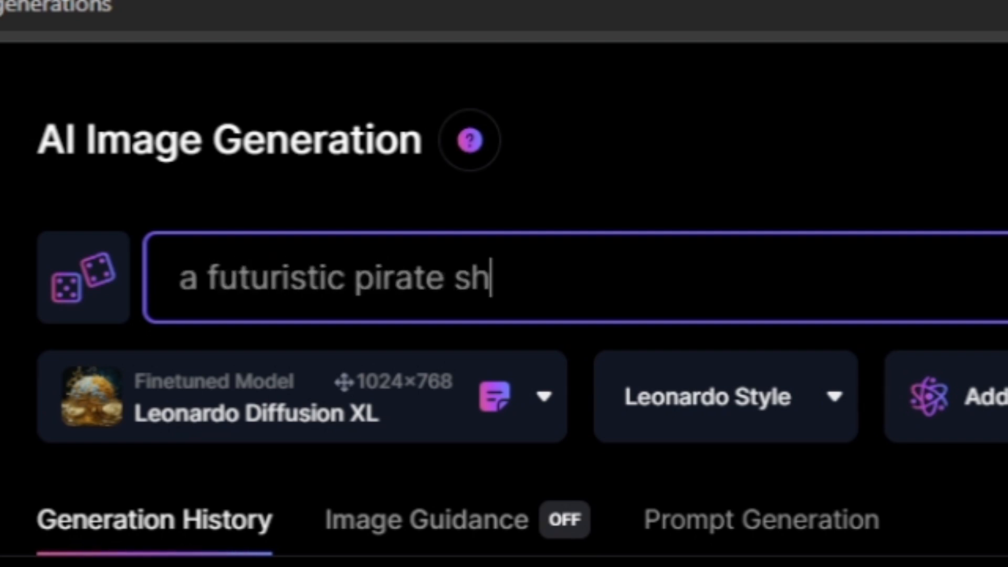
pyautogui.write('ip with old canon')
pyautogui.press('BackSpace')
pyautogui.press('BackSpace')
pyautogui.write('non and a large sail')
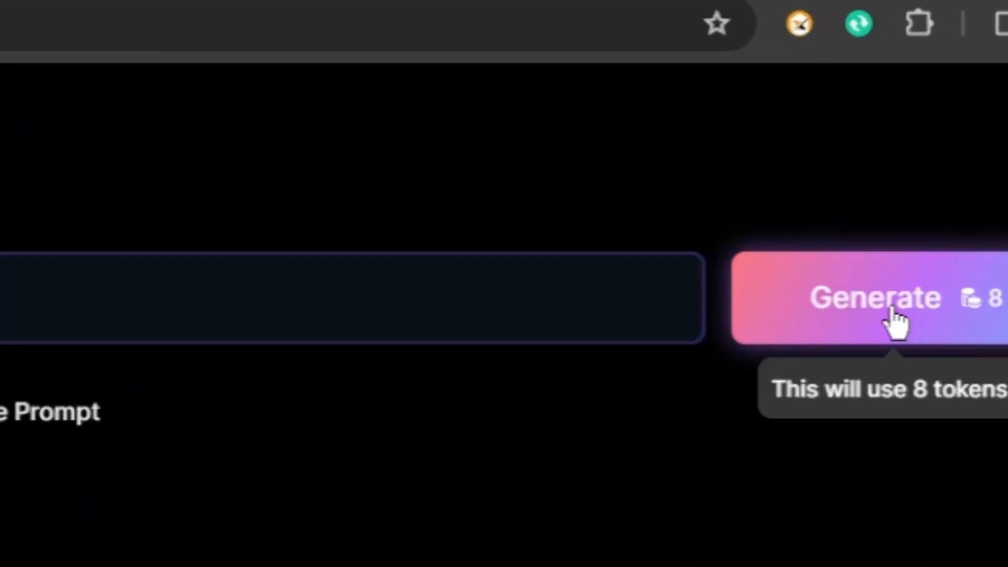
pyautogui.click(969, 127)
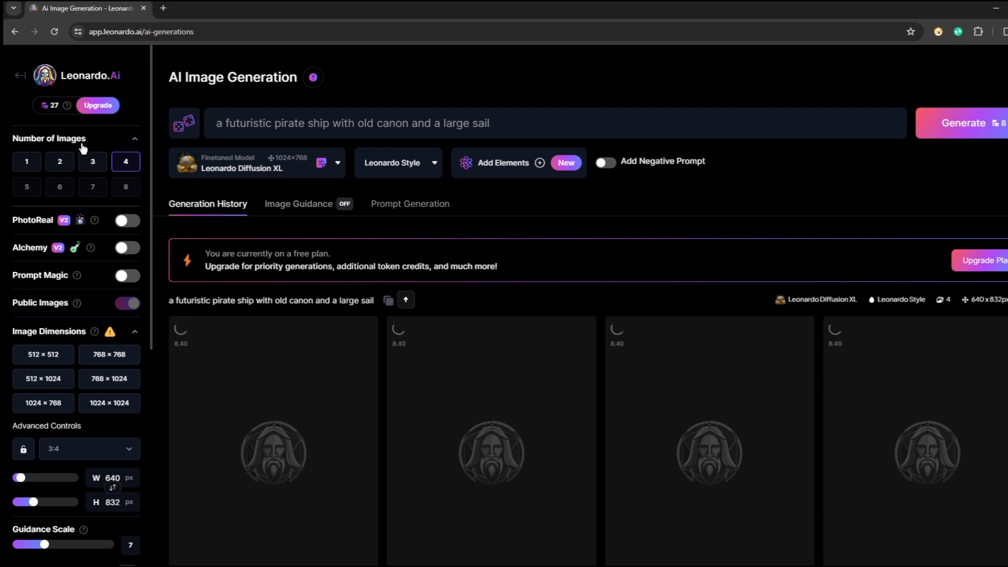
# - Open the second generated ship image, remove its background and display the No Background version
pyautogui.scroll(-3, 646, 394)
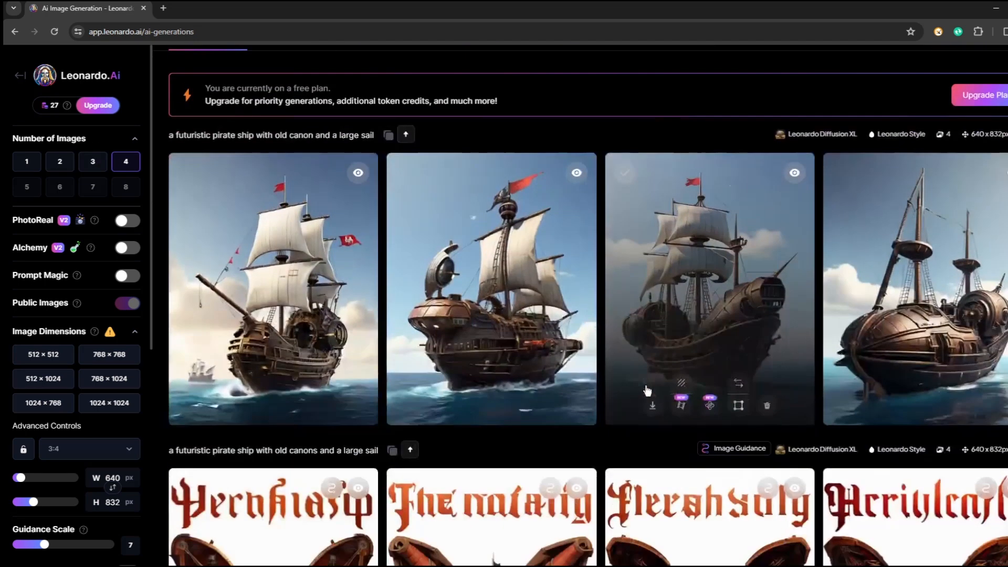
pyautogui.scroll(1, 646, 390)
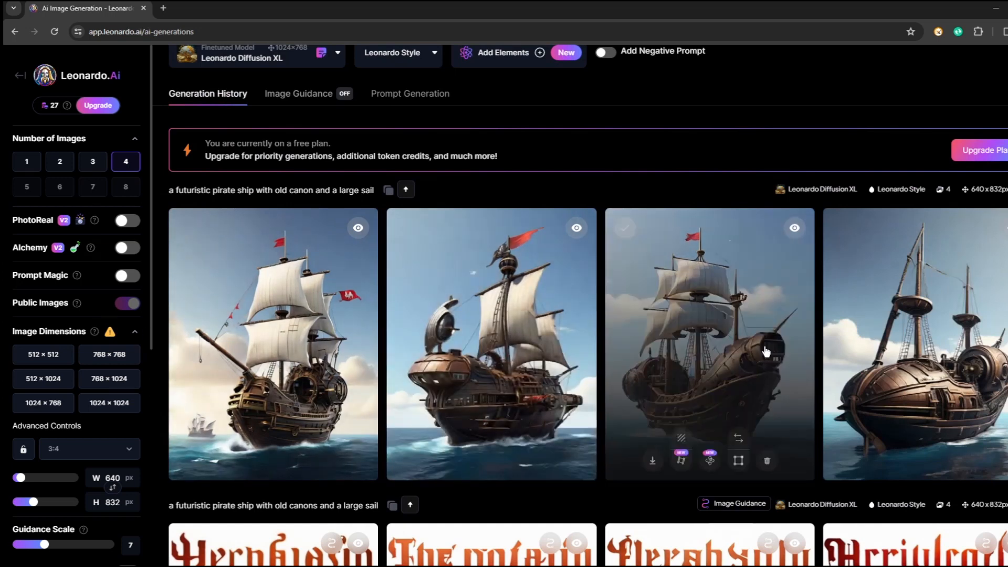
pyautogui.scroll(1, 767, 351)
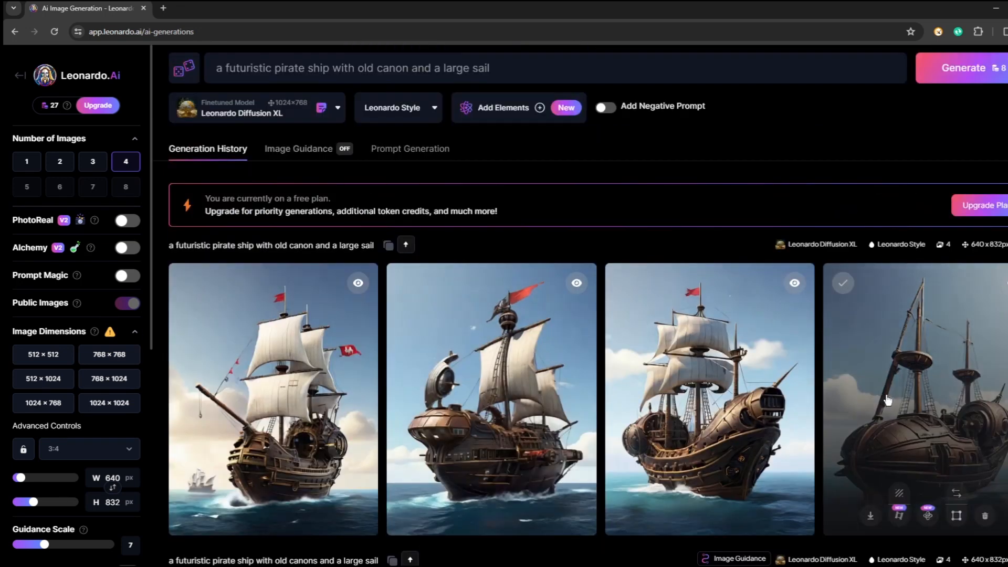
pyautogui.click(498, 352)
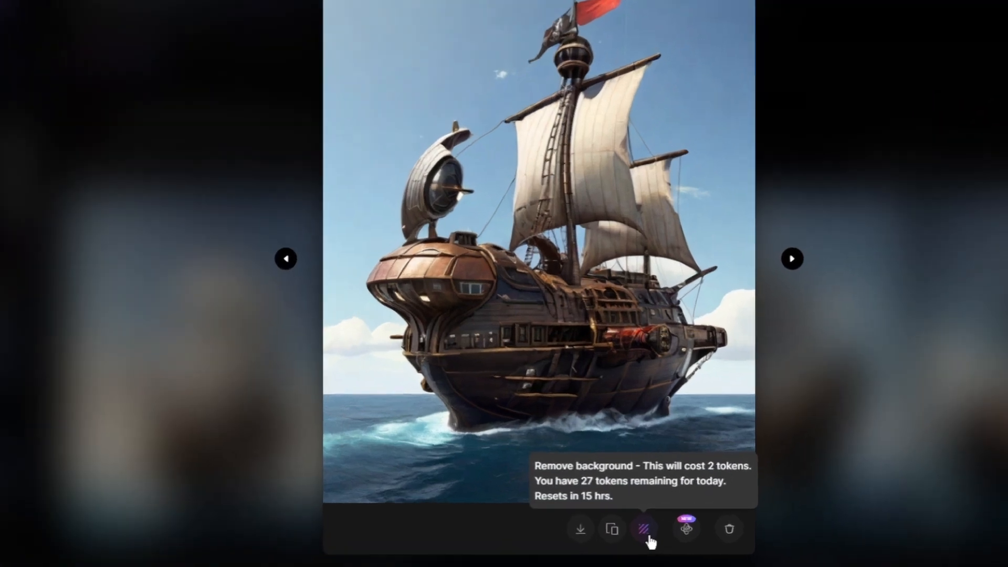
pyautogui.click(612, 523)
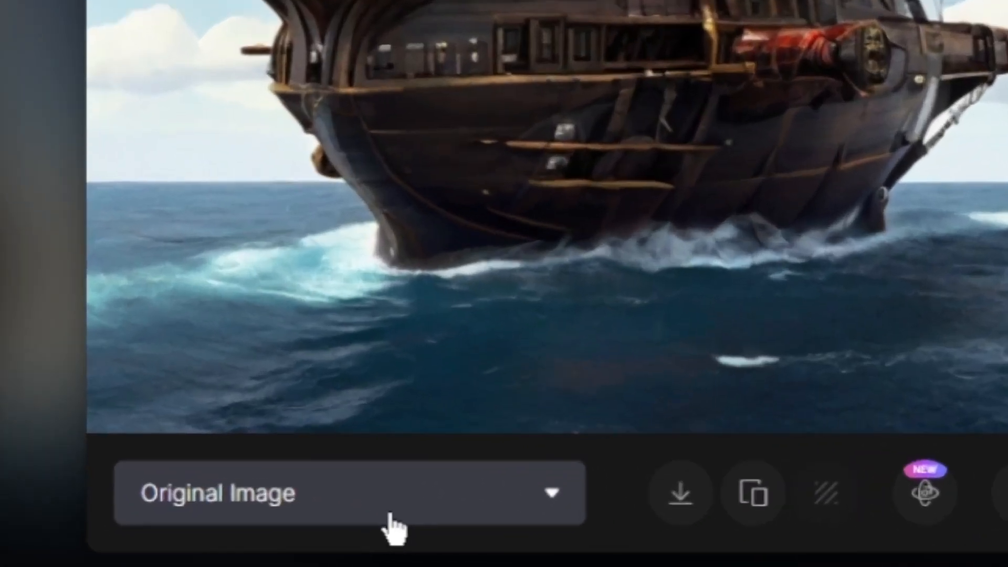
pyautogui.click(351, 534)
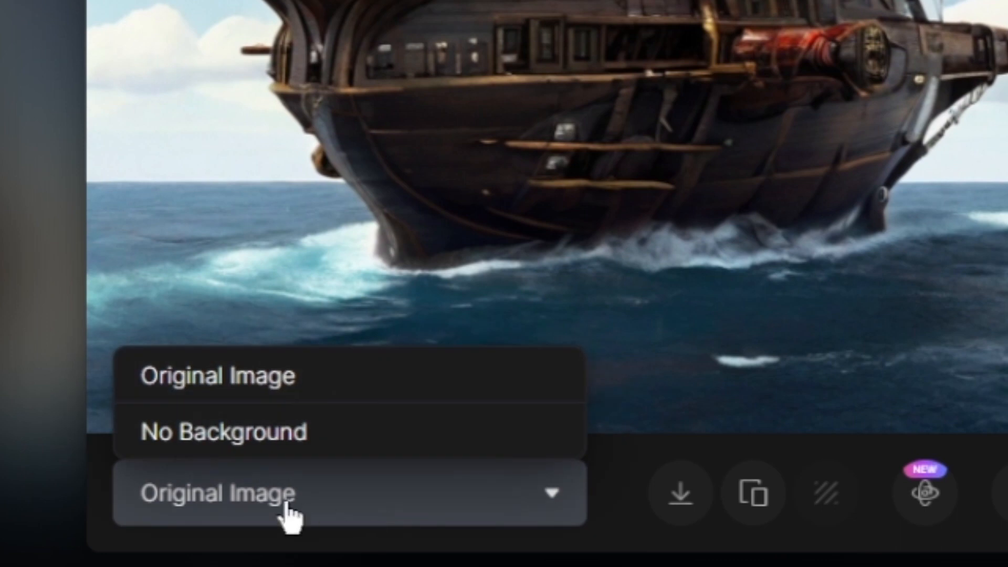
pyautogui.click(237, 444)
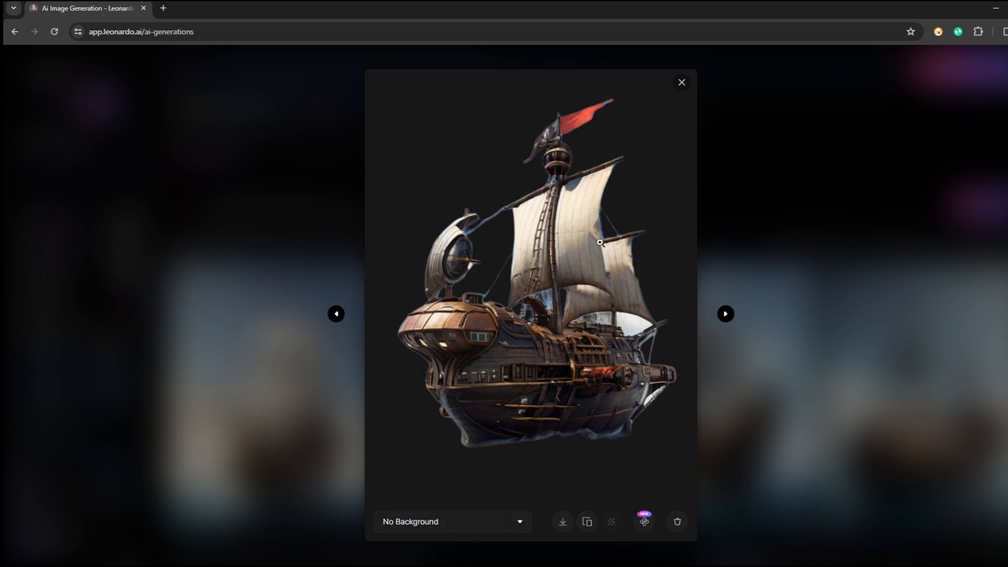
# - Switch the ship preview back to Original Image and close the preview
pyautogui.click(489, 528)
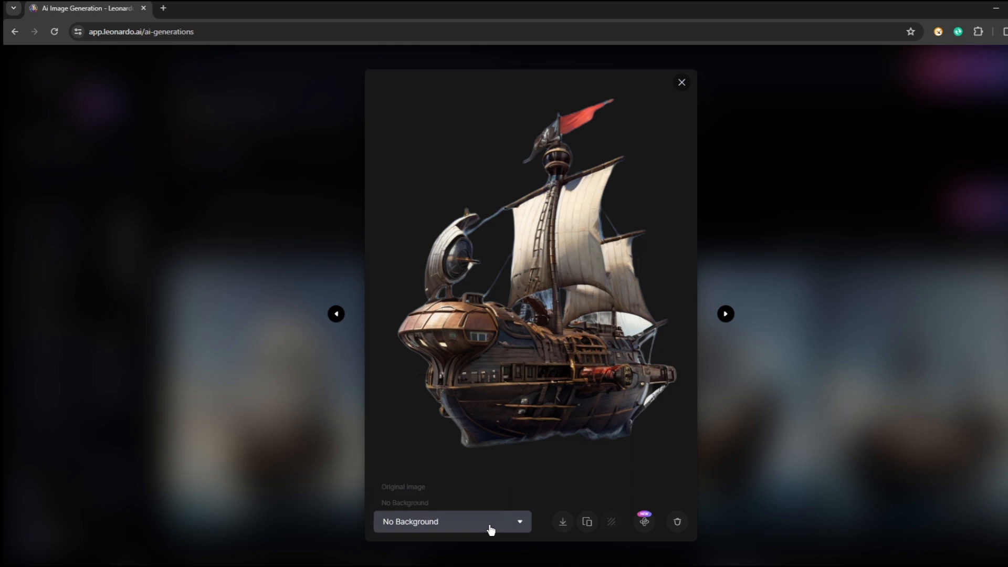
pyautogui.click(432, 486)
pyautogui.click(703, 89)
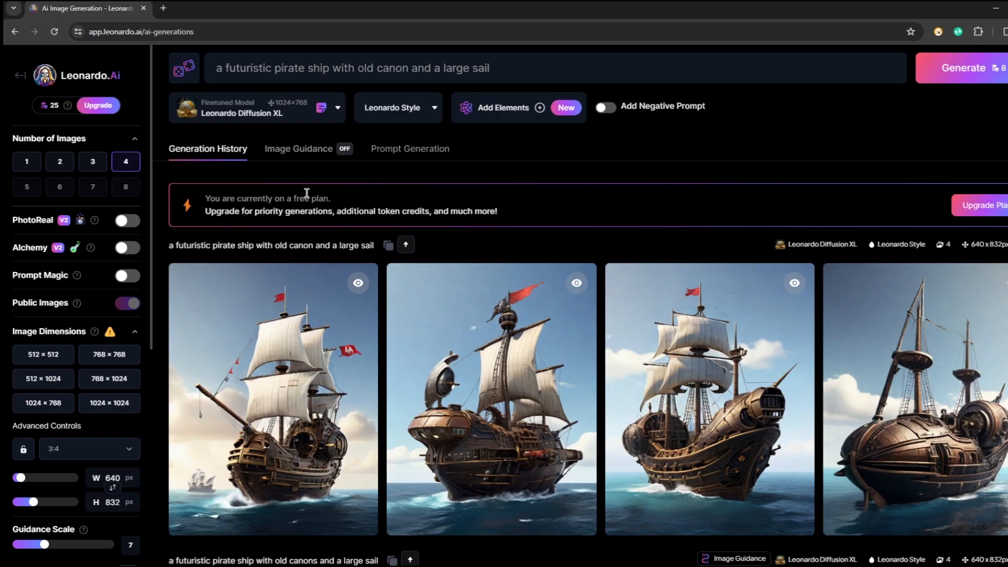
# - Open Realtime Canvas and set the drawing brush size to 9
pyautogui.click(22, 78)
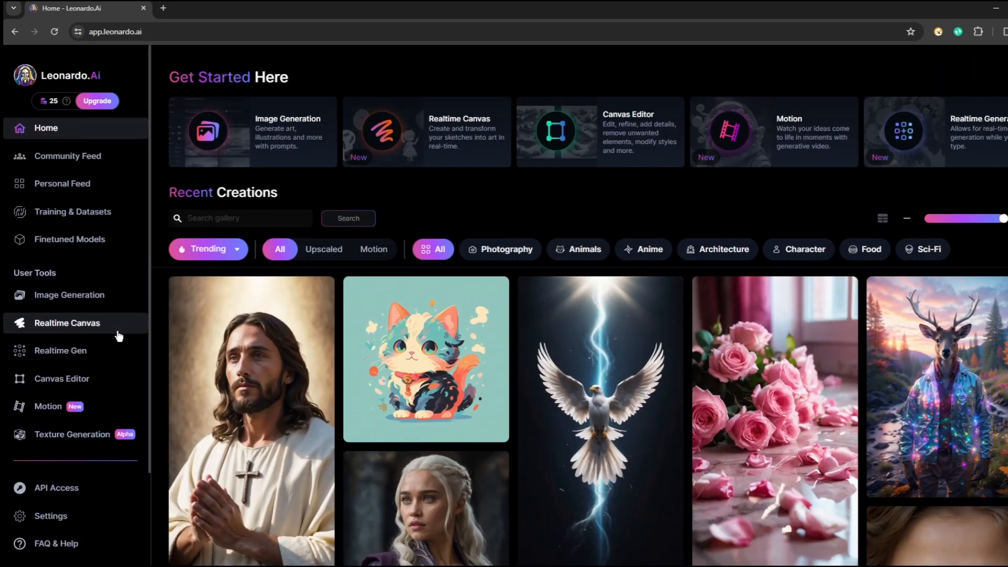
pyautogui.click(66, 330)
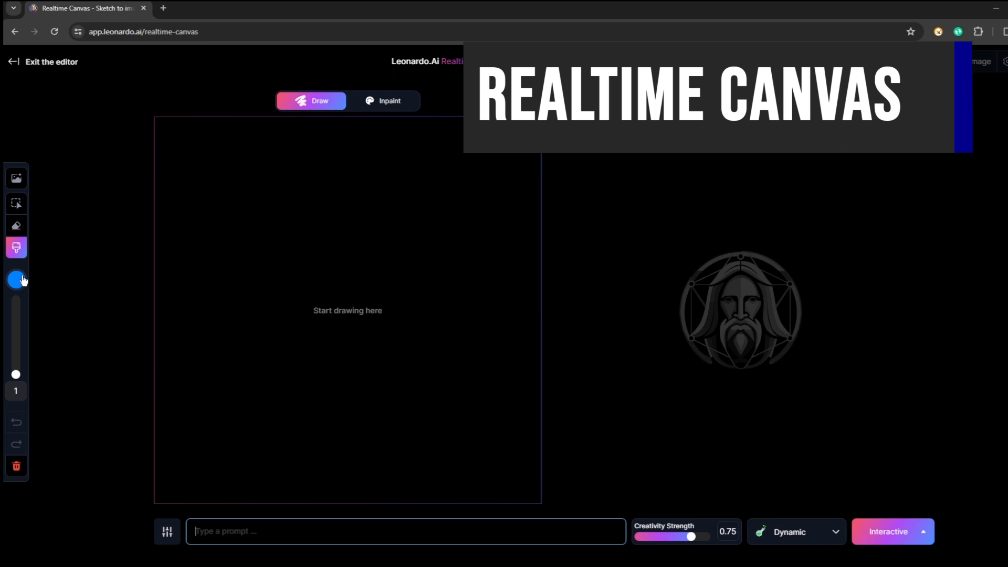
pyautogui.click(16, 248)
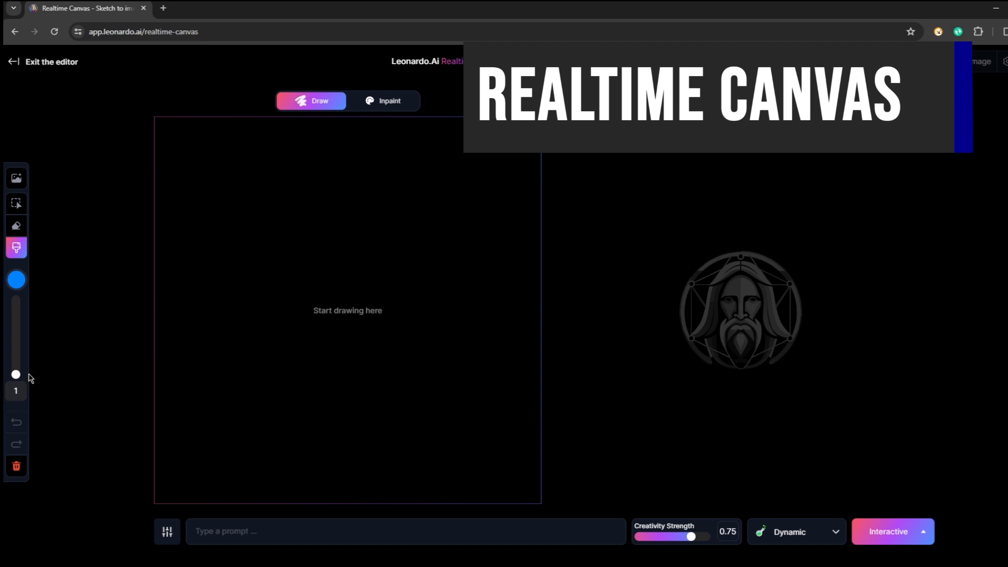
pyautogui.moveTo(15, 375)
pyautogui.mouseDown()
pyautogui.moveTo(16, 342)
pyautogui.moveTo(16, 371)
pyautogui.mouseUp()
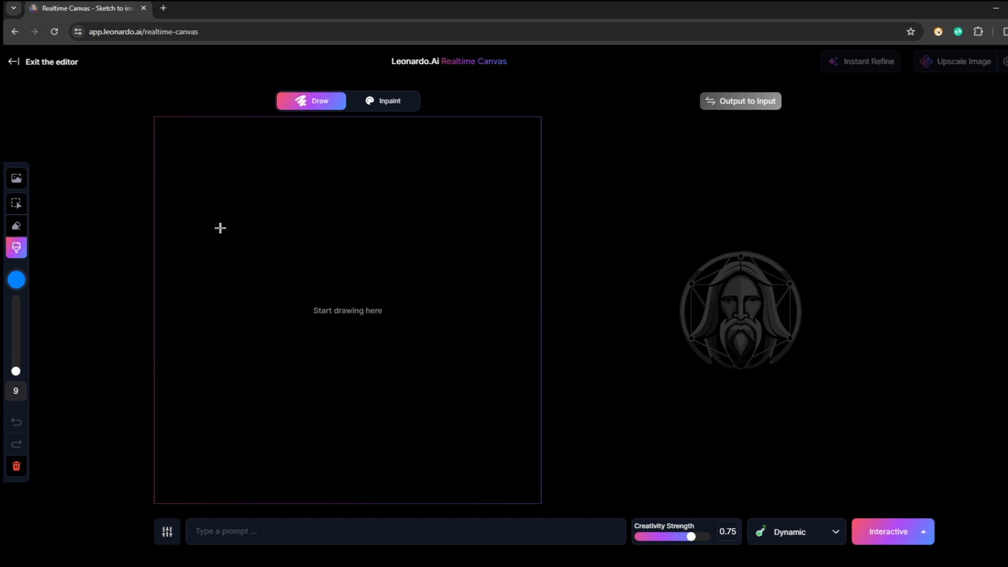
# - Sketch two long horizontal blue lines joined by a narrow curved channel, with a flat loop at its base
pyautogui.moveTo(177, 260); pyautogui.dragTo(522, 253)
pyautogui.moveTo(166, 389); pyautogui.dragTo(521, 381)
pyautogui.moveTo(298, 257)
pyautogui.mouseDown()
pyautogui.moveTo(315, 282)
pyautogui.moveTo(314, 382)
pyautogui.mouseUp()
pyautogui.moveTo(372, 257)
pyautogui.mouseDown()
pyautogui.moveTo(343, 316)
pyautogui.moveTo(346, 369)
pyautogui.moveTo(364, 388)
pyautogui.moveTo(320, 372)
pyautogui.mouseUp()
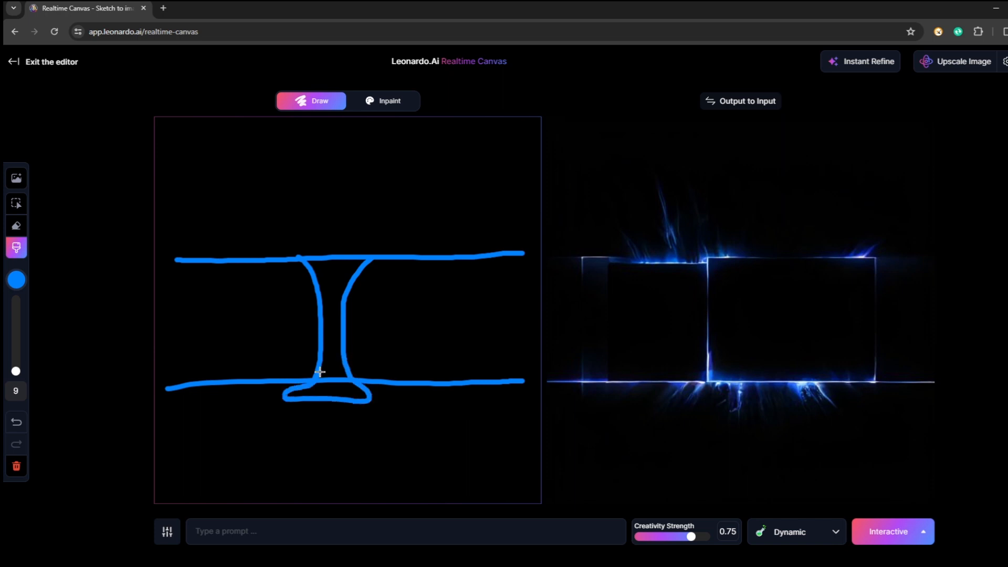
# - Set the canvas prompt to "scenery" and extend the sketch with a large rounded pool below the channel and a zigzag mountain ridge above
pyautogui.click(306, 531)
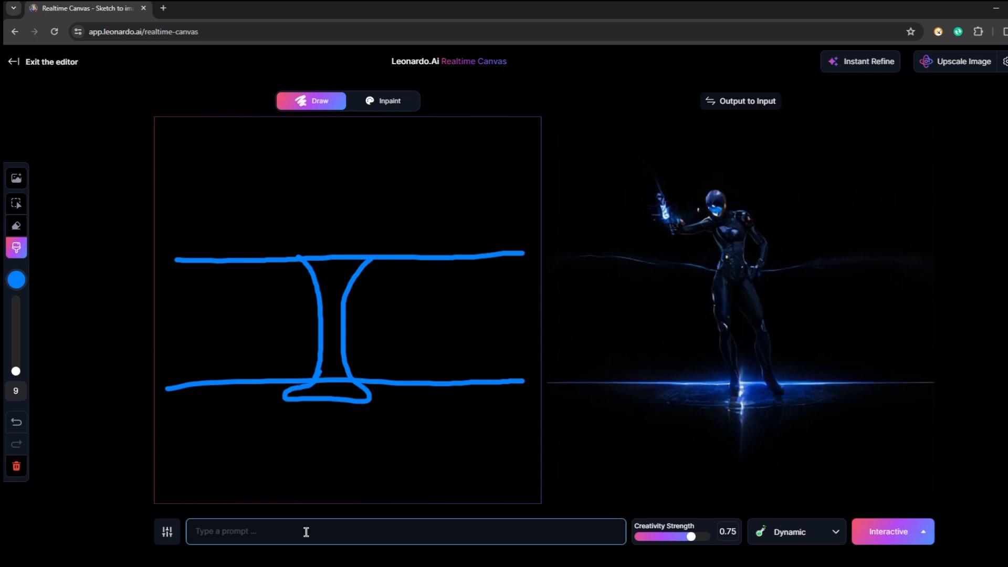
pyautogui.write('scenery')
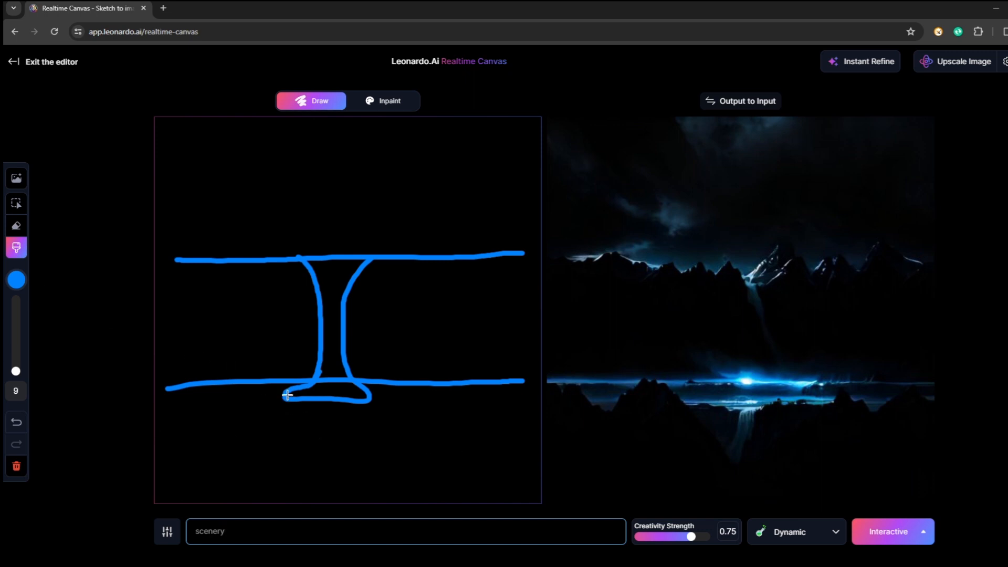
pyautogui.moveTo(290, 390)
pyautogui.mouseDown()
pyautogui.moveTo(188, 419)
pyautogui.moveTo(175, 438)
pyautogui.moveTo(181, 460)
pyautogui.moveTo(234, 489)
pyautogui.moveTo(476, 501)
pyautogui.moveTo(518, 489)
pyautogui.moveTo(361, 389)
pyautogui.mouseUp()
pyautogui.moveTo(180, 248)
pyautogui.mouseDown()
pyautogui.moveTo(387, 215)
pyautogui.moveTo(536, 243)
pyautogui.mouseUp()
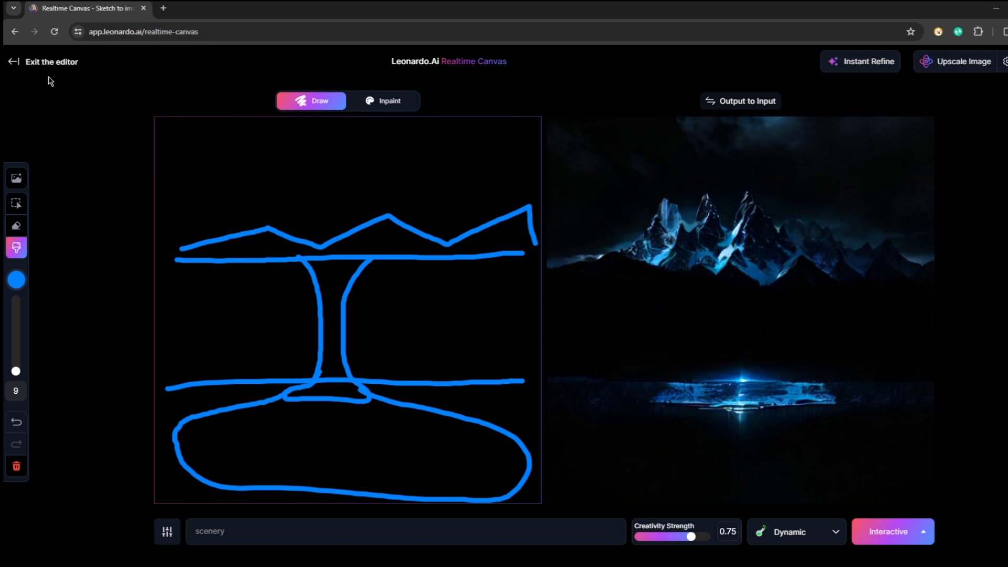
# - Open Realtime Gen and enter the prompt "a boy holding a balloon walking on the street"
pyautogui.click(15, 62)
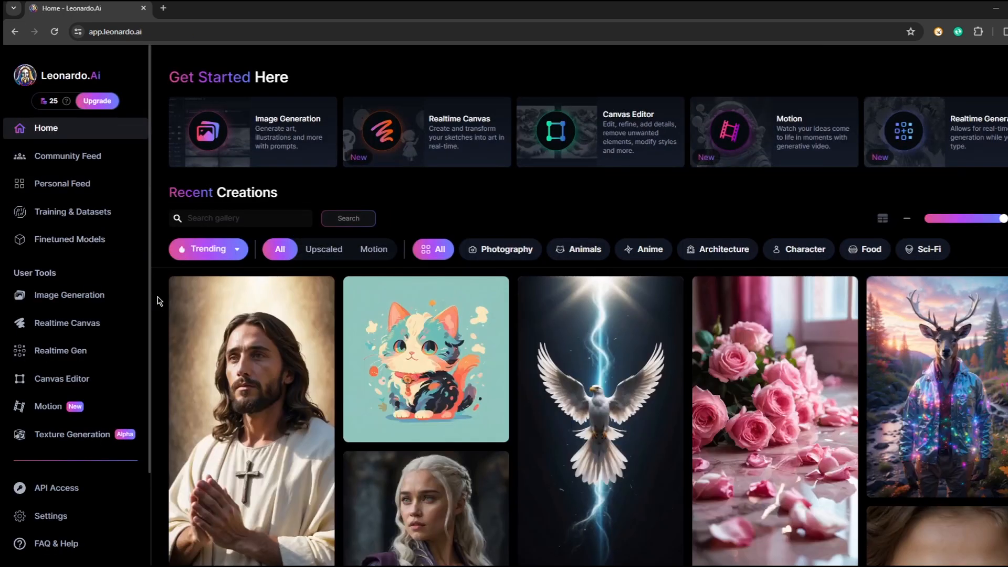
pyautogui.click(63, 355)
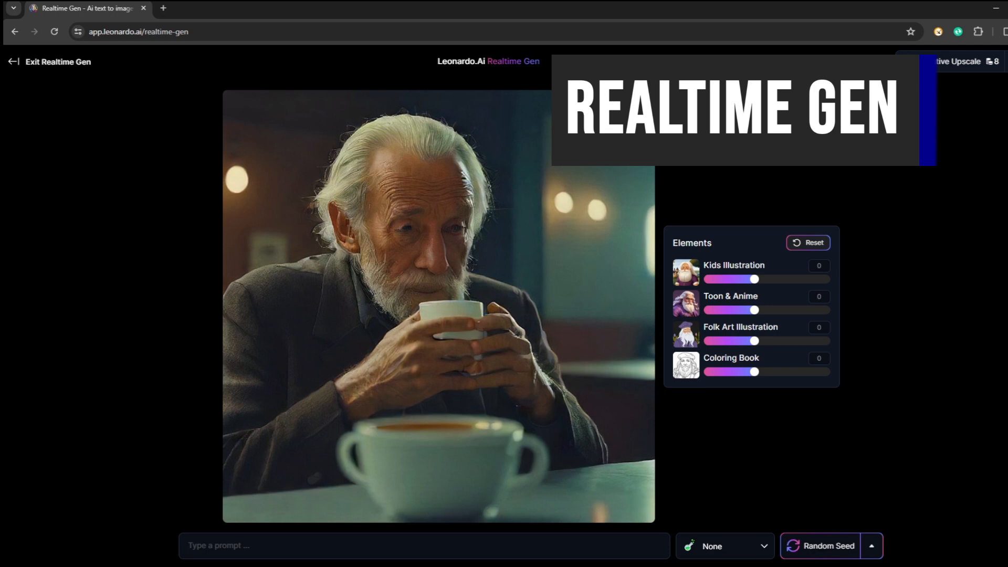
pyautogui.click(407, 549)
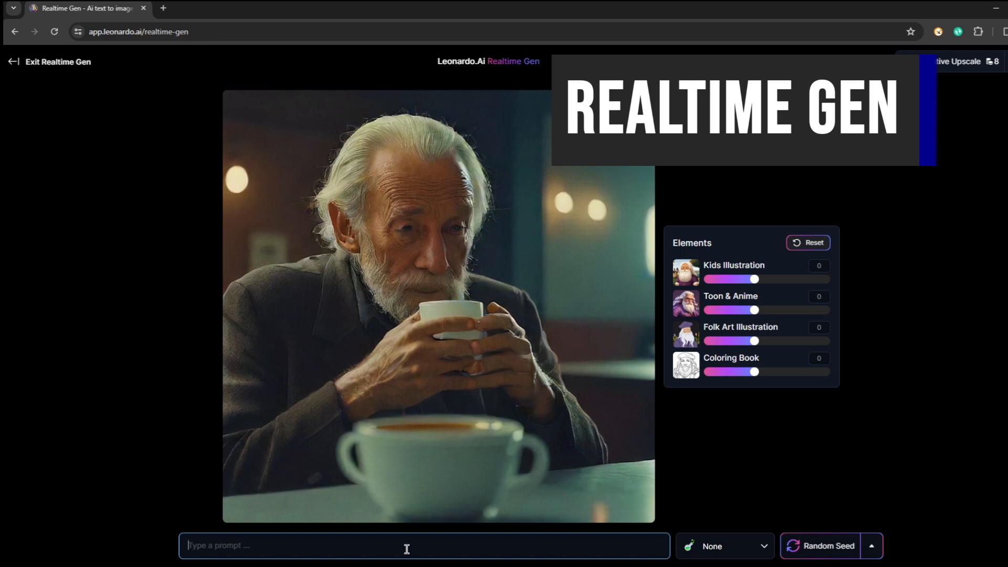
pyautogui.write('a boy holding ')
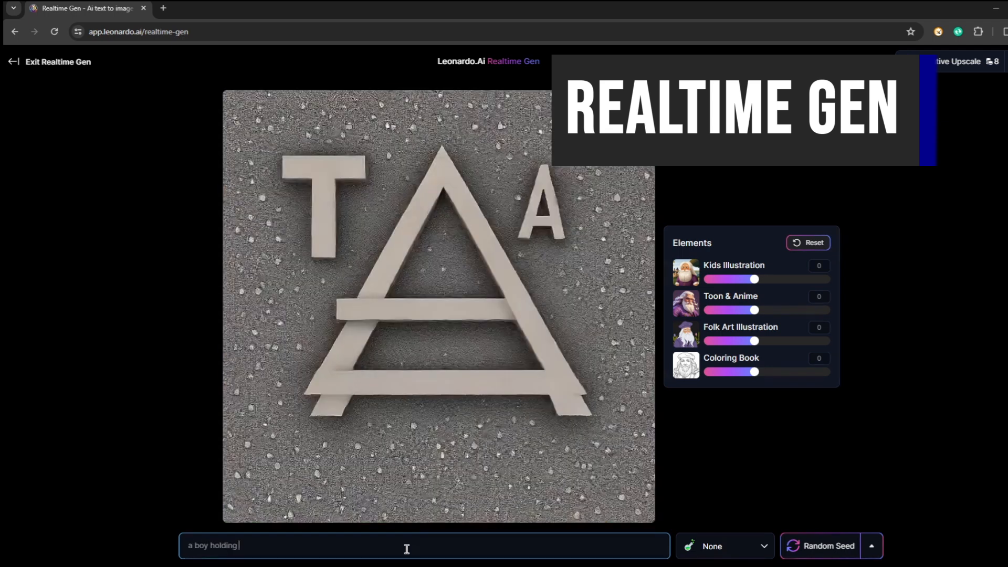
pyautogui.write('a ballon')
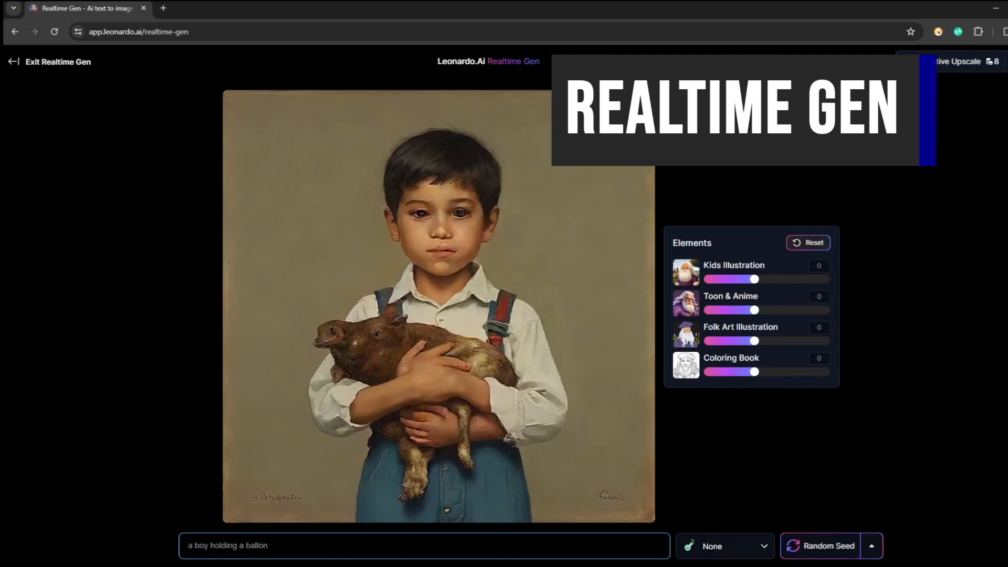
pyautogui.write(' walkibnng on the street')
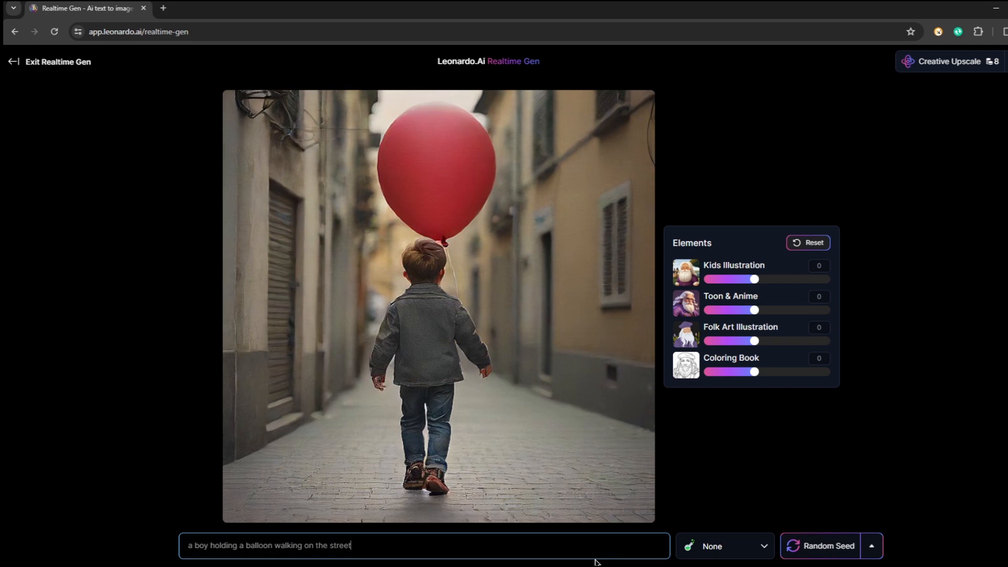
# - Set the Realtime Gen image style to Cinematic
pyautogui.click(723, 551)
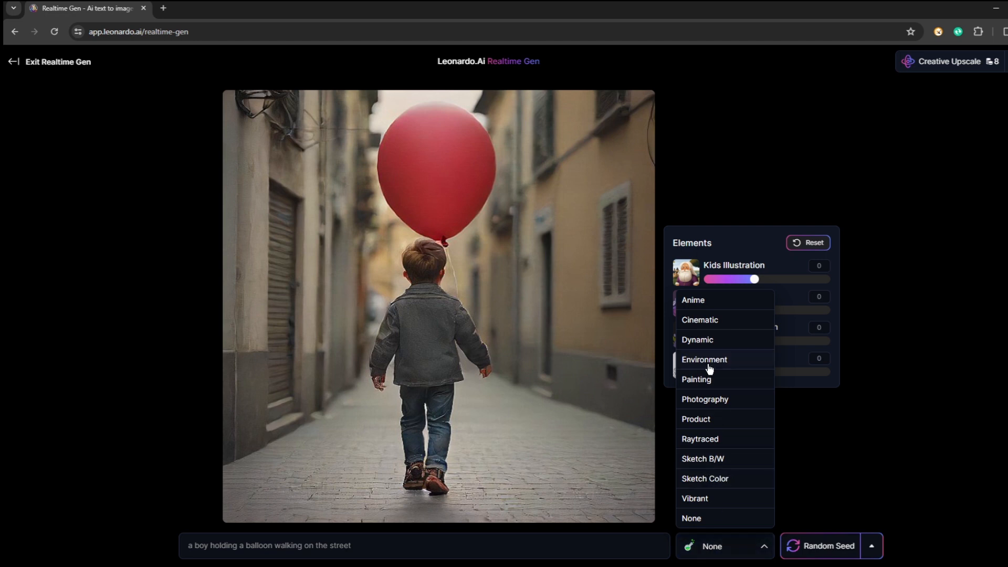
pyautogui.click(716, 321)
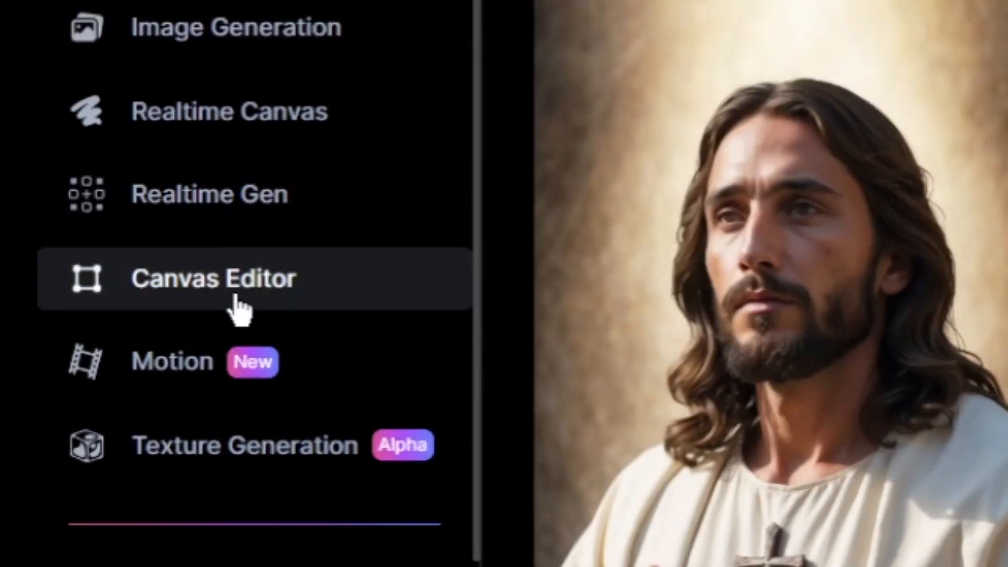
# - Open Canvas Editor and move the empty 512 × 512 generation frame to the upper right of the canvas
pyautogui.click(241, 305)
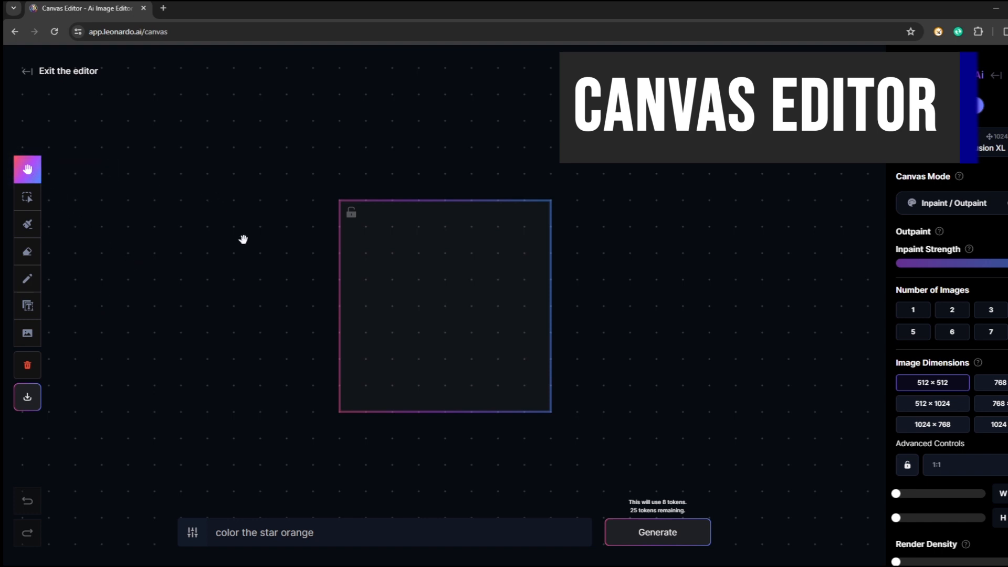
pyautogui.moveTo(200, 283); pyautogui.dragTo(340, 272)
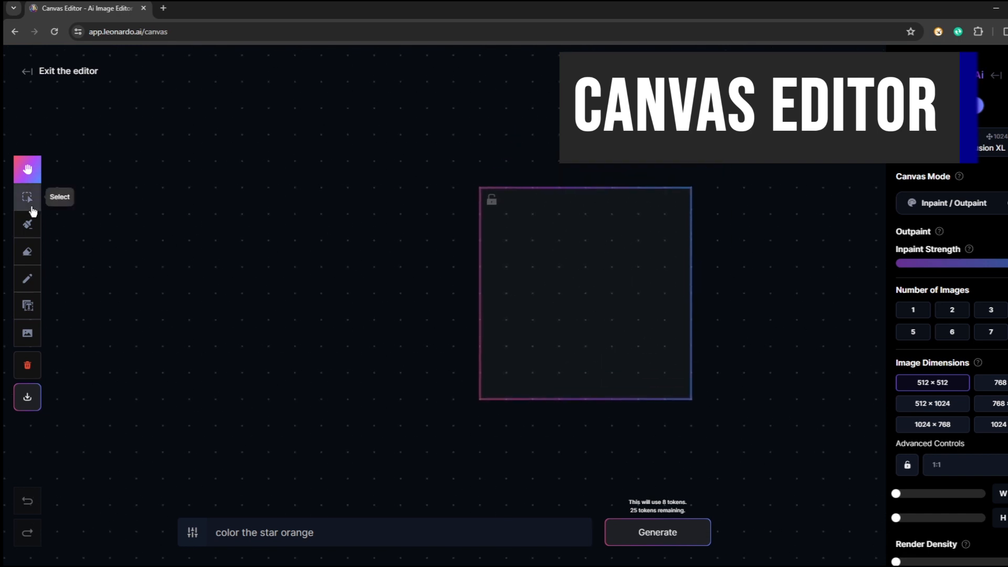
pyautogui.click(29, 200)
pyautogui.moveTo(560, 273); pyautogui.dragTo(374, 234)
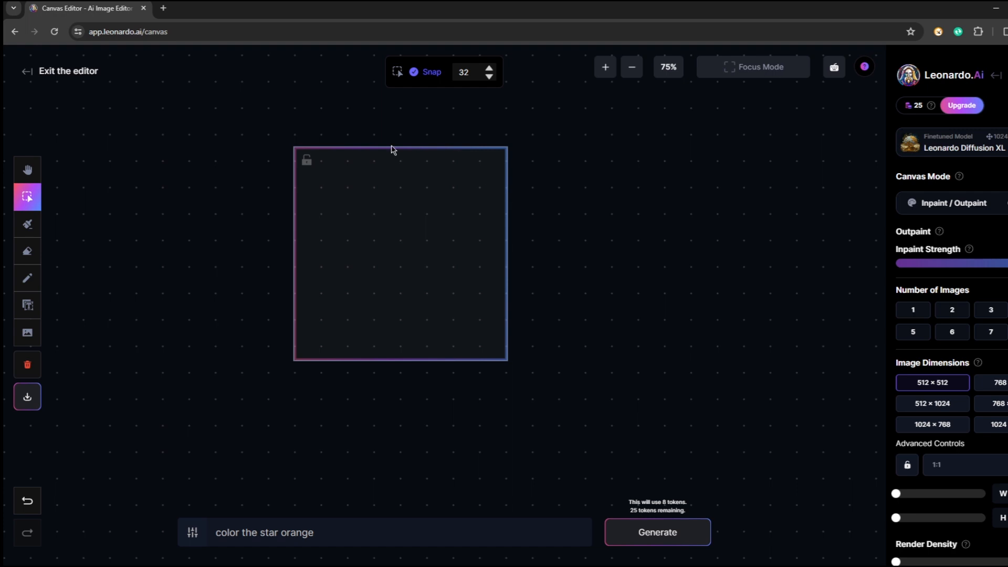
pyautogui.moveTo(436, 245)
pyautogui.mouseDown()
pyautogui.moveTo(558, 306)
pyautogui.moveTo(642, 208)
pyautogui.moveTo(344, 281)
pyautogui.moveTo(666, 261)
pyautogui.moveTo(724, 209)
pyautogui.mouseUp()
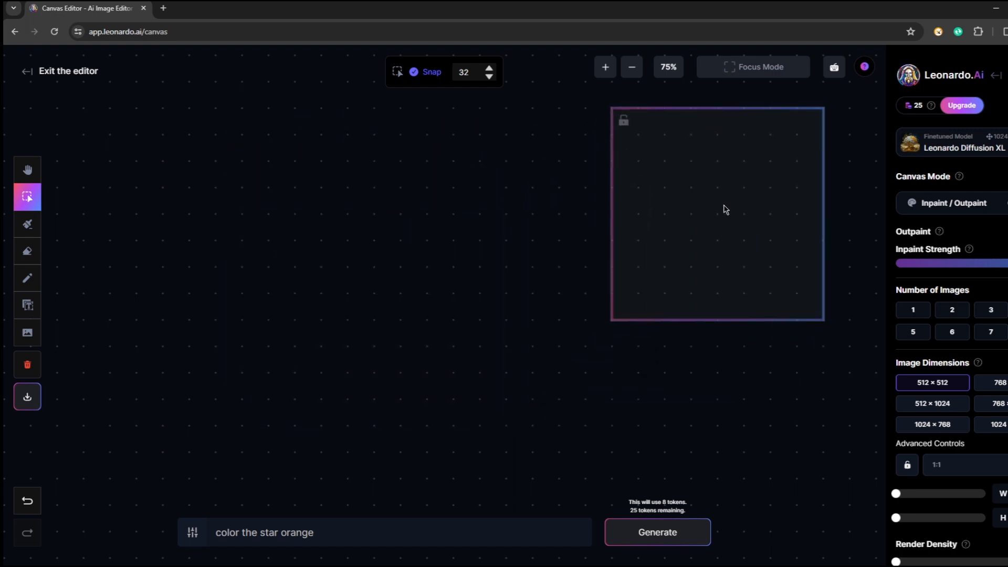
pyautogui.click(28, 226)
pyautogui.moveTo(461, 146)
pyautogui.mouseDown()
pyautogui.moveTo(407, 139)
pyautogui.moveTo(371, 154)
pyautogui.moveTo(342, 187)
pyautogui.moveTo(362, 286)
pyautogui.moveTo(440, 306)
pyautogui.moveTo(519, 237)
pyautogui.moveTo(523, 179)
pyautogui.moveTo(478, 144)
pyautogui.moveTo(423, 137)
pyautogui.mouseUp()
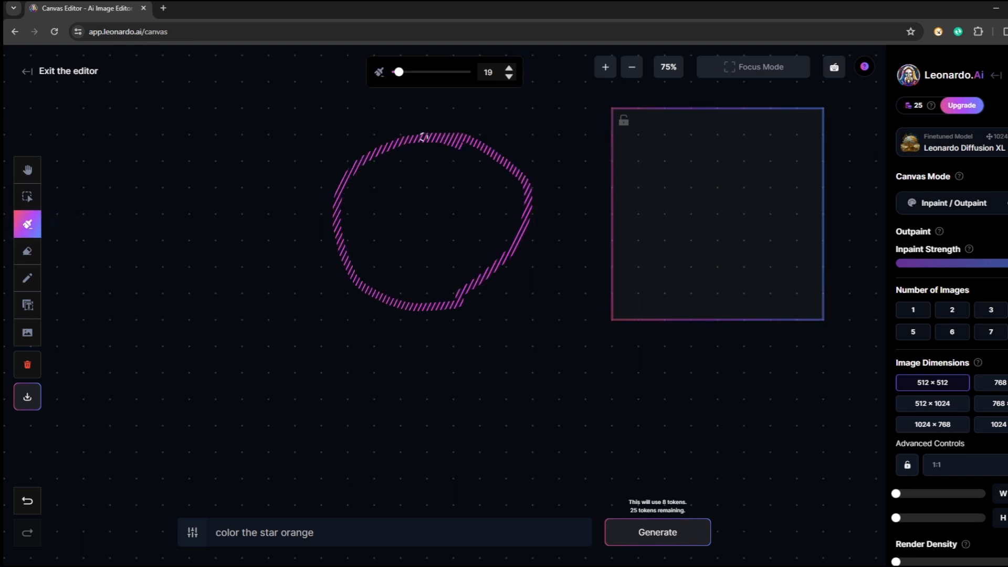
pyautogui.hotkey('ctrl', 'z')
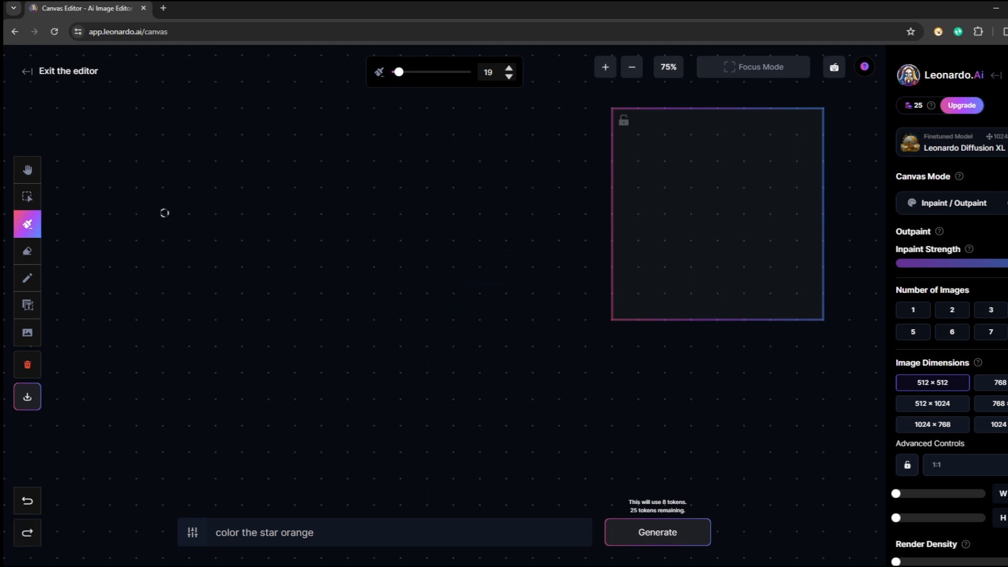
pyautogui.click(27, 262)
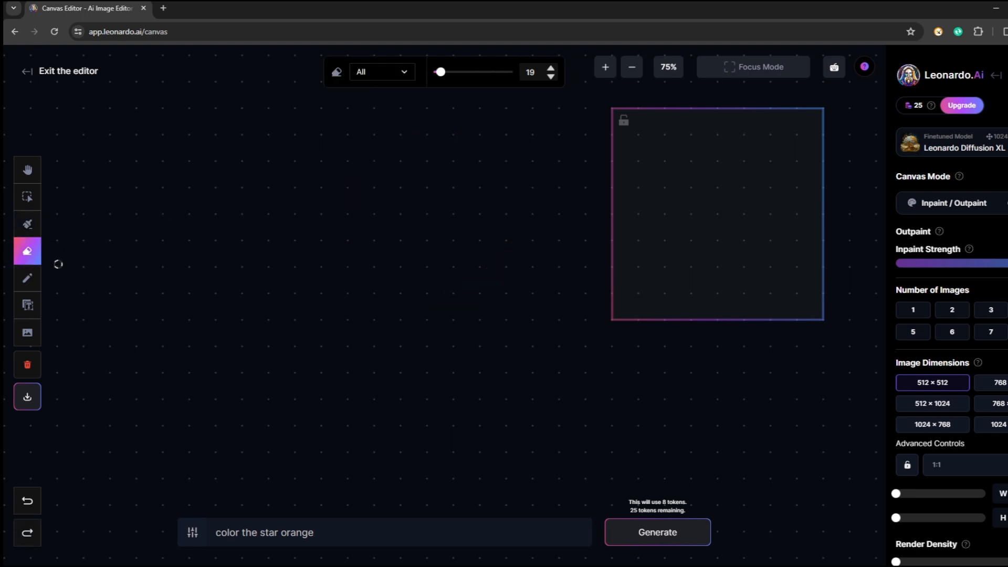
pyautogui.click(34, 287)
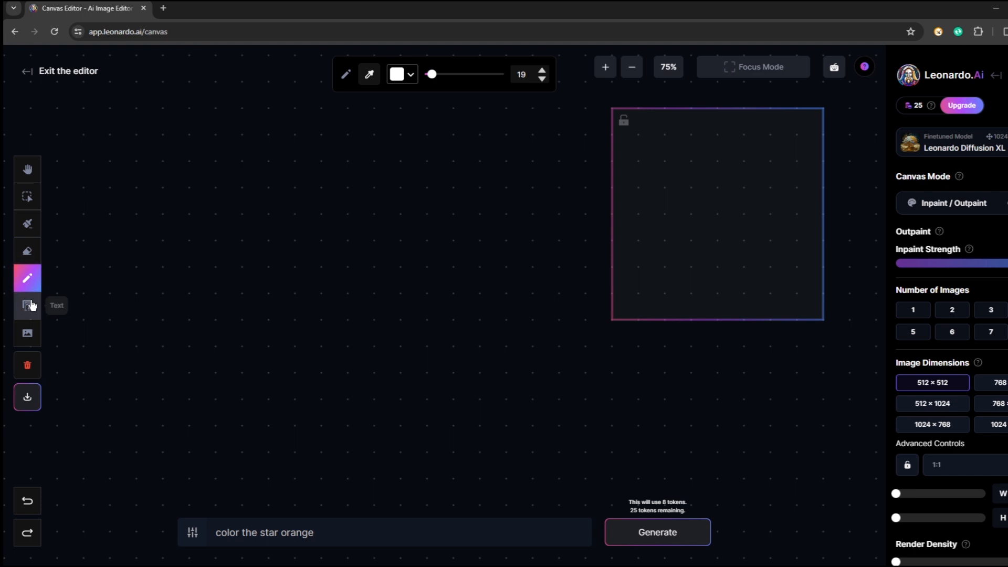
pyautogui.click(32, 307)
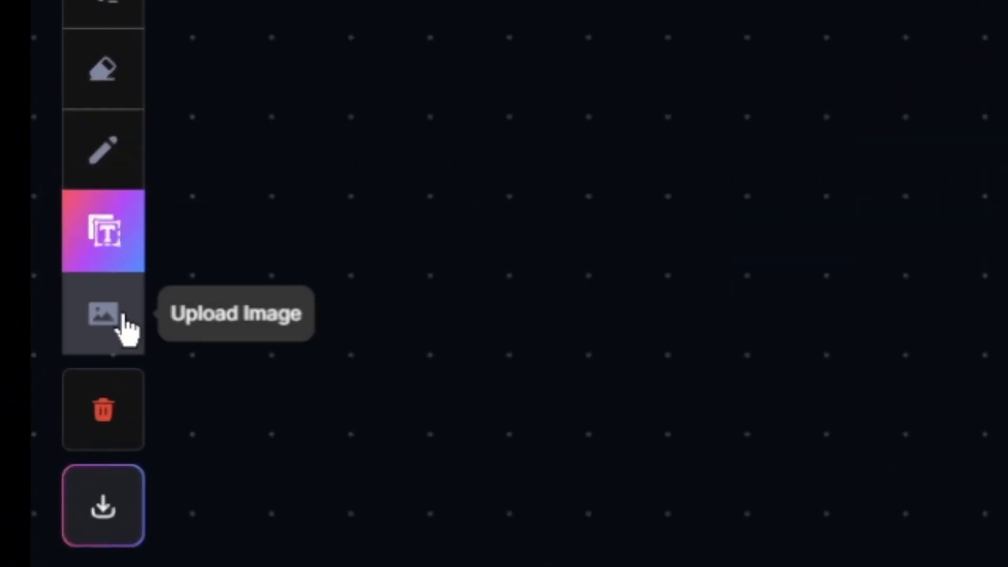
# - Place the third pirate ship image from previous generations on the canvas and move it to the left of the generation frame
pyautogui.click(113, 328)
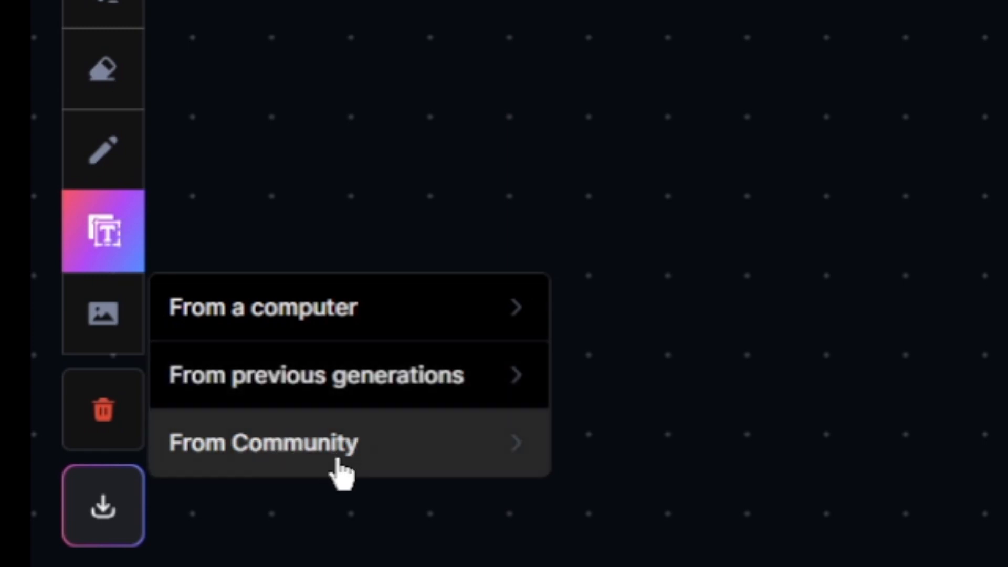
pyautogui.click(304, 391)
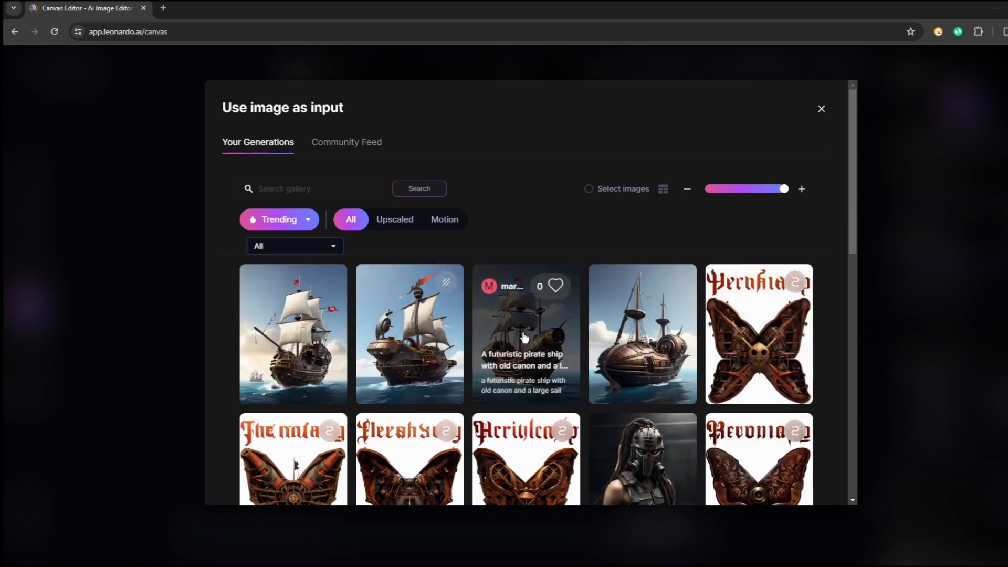
pyautogui.click(525, 338)
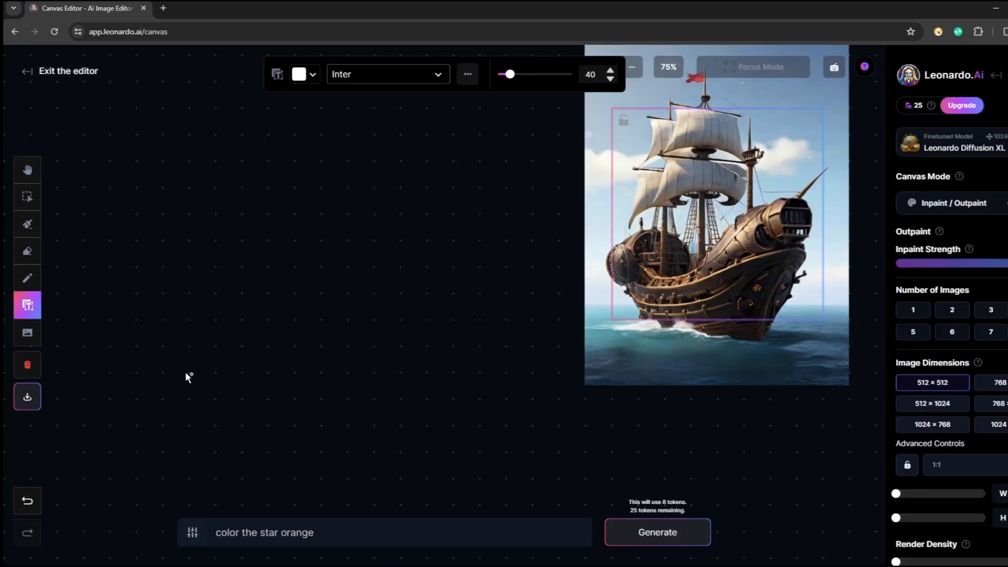
pyautogui.click(27, 197)
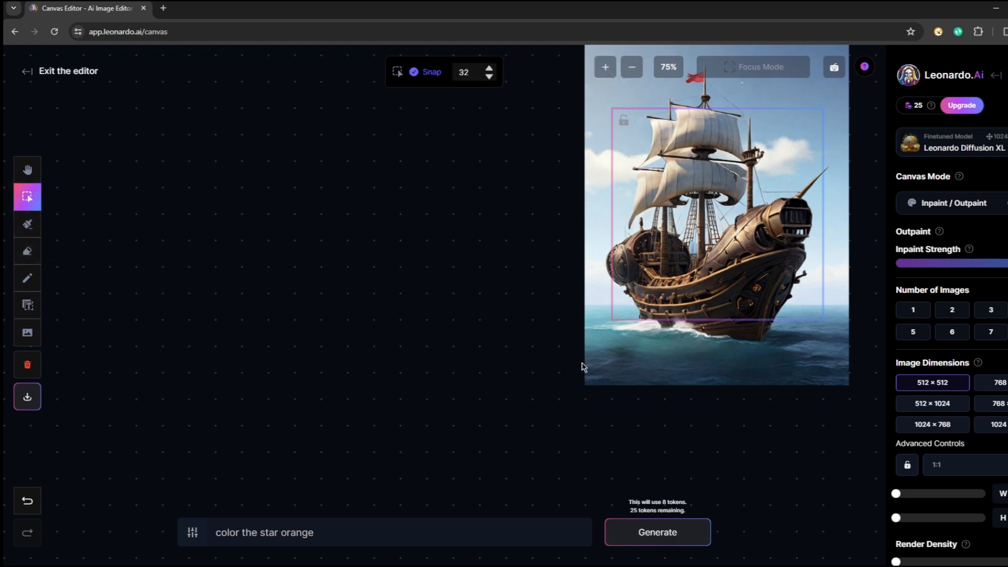
pyautogui.click(604, 359)
pyautogui.moveTo(637, 356); pyautogui.dragTo(202, 428)
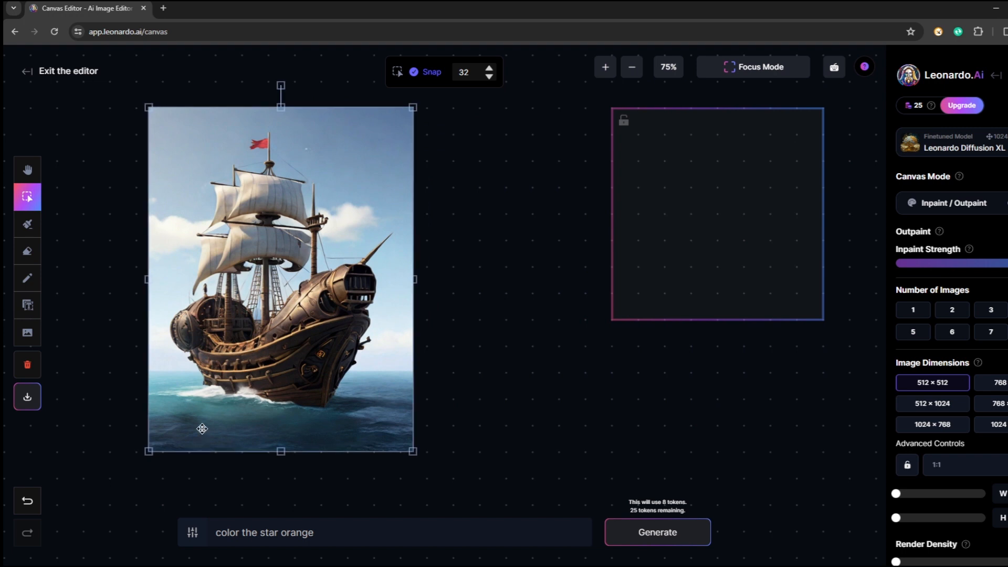
pyautogui.moveTo(268, 226); pyautogui.dragTo(353, 240)
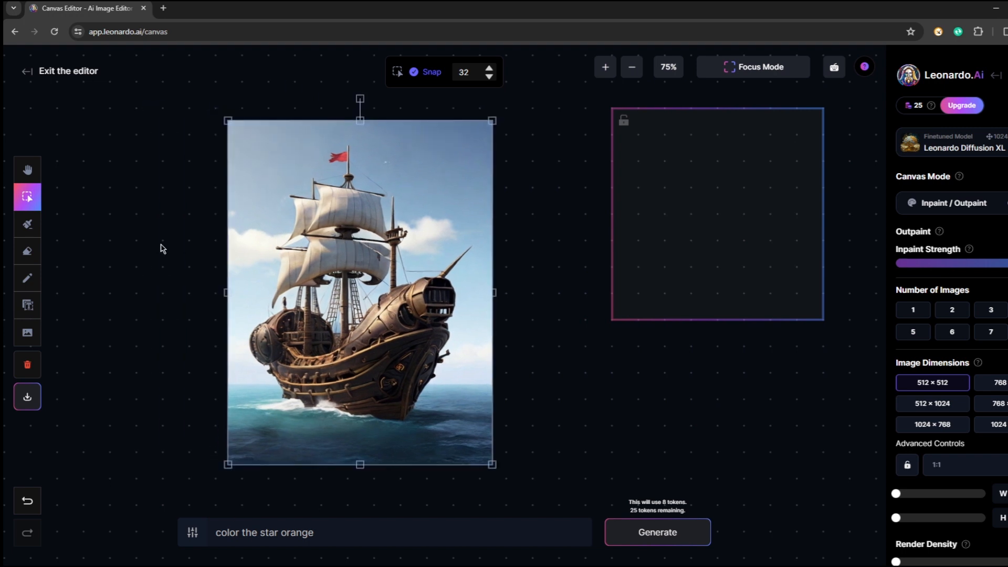
# - Sketch several looping white freehand strokes over the ship's sails and hull with a size 19 pencil
pyautogui.click(36, 287)
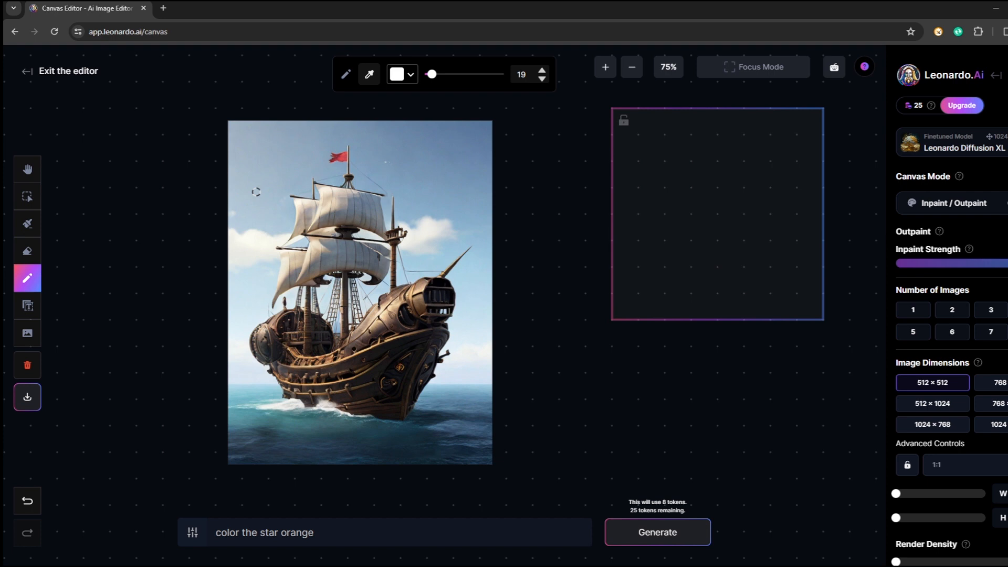
pyautogui.moveTo(255, 192)
pyautogui.mouseDown()
pyautogui.moveTo(281, 194)
pyautogui.moveTo(387, 158)
pyautogui.moveTo(279, 168)
pyautogui.moveTo(274, 258)
pyautogui.moveTo(414, 241)
pyautogui.moveTo(330, 215)
pyautogui.moveTo(283, 301)
pyautogui.moveTo(403, 352)
pyautogui.moveTo(303, 360)
pyautogui.mouseUp()
pyautogui.moveTo(436, 280)
pyautogui.mouseDown()
pyautogui.moveTo(455, 246)
pyautogui.moveTo(460, 156)
pyautogui.moveTo(377, 162)
pyautogui.moveTo(368, 203)
pyautogui.moveTo(420, 174)
pyautogui.moveTo(370, 157)
pyautogui.mouseUp()
pyautogui.moveTo(286, 215)
pyautogui.mouseDown()
pyautogui.moveTo(315, 179)
pyautogui.moveTo(272, 145)
pyautogui.mouseUp()
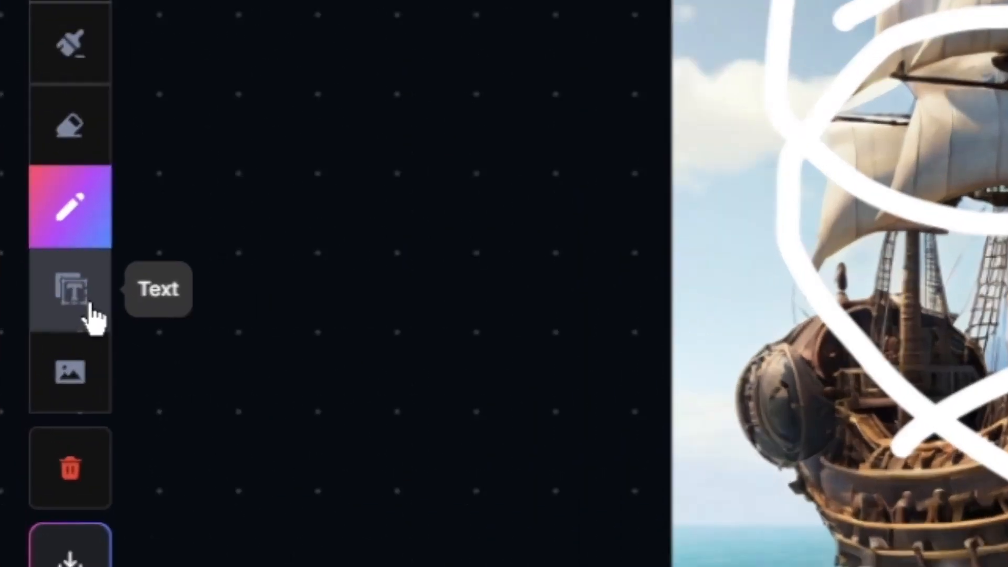
# - Add the text "Sample" to the canvas, between the ship image and the area below the generation frame
pyautogui.click(33, 313)
pyautogui.click(940, 465)
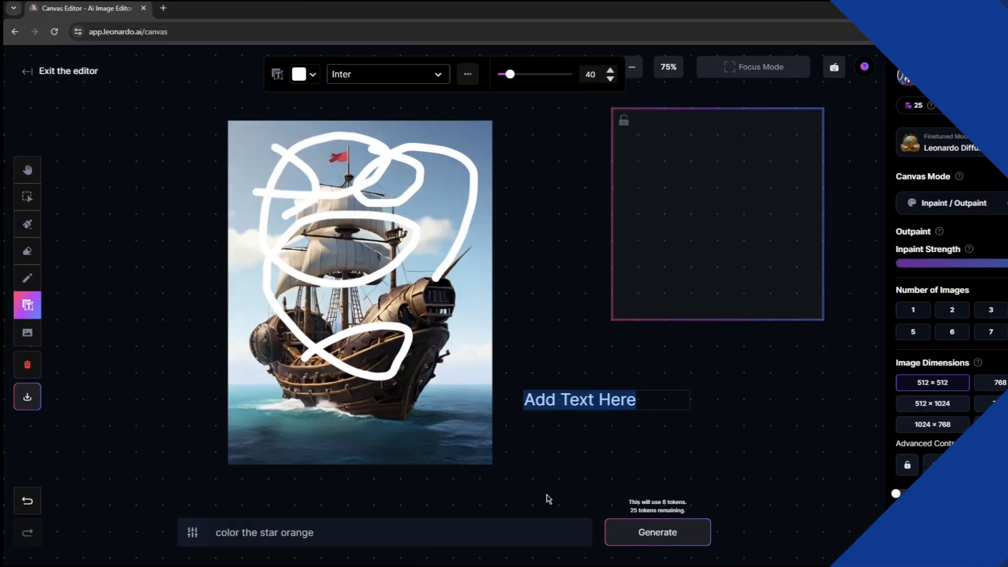
pyautogui.write('Sample')
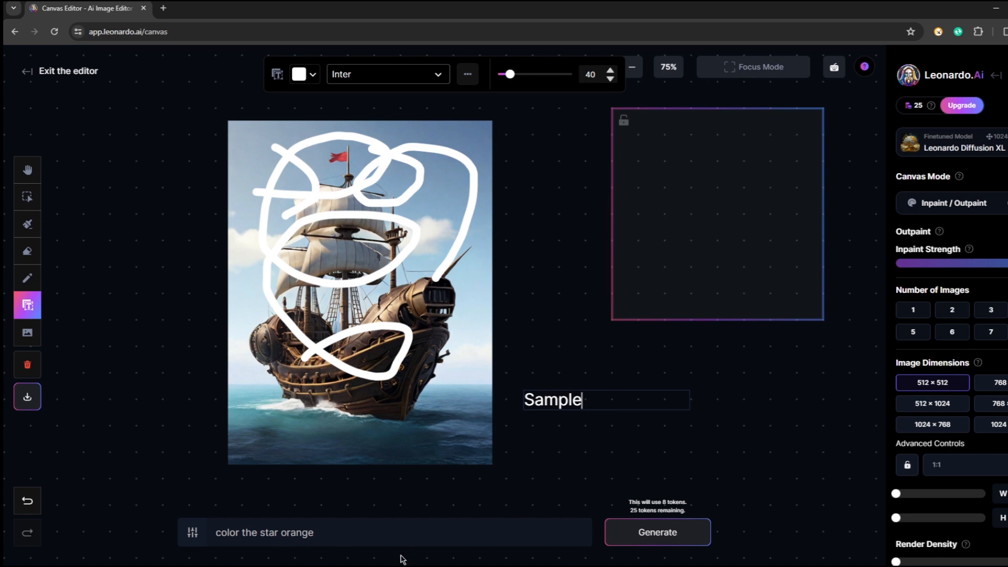
# - Replace the canvas prompt with "a blue bird chirping on a tree branch" and generate the images
pyautogui.click(386, 539)
pyautogui.hotkey('ctrl', 'a')
pyautogui.press('BackSpace')
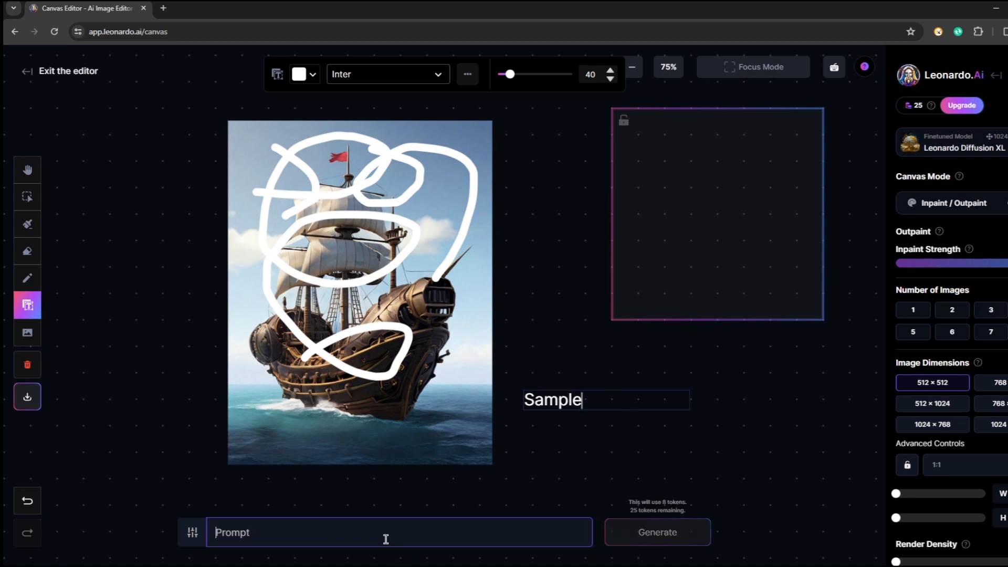
pyautogui.click(580, 442)
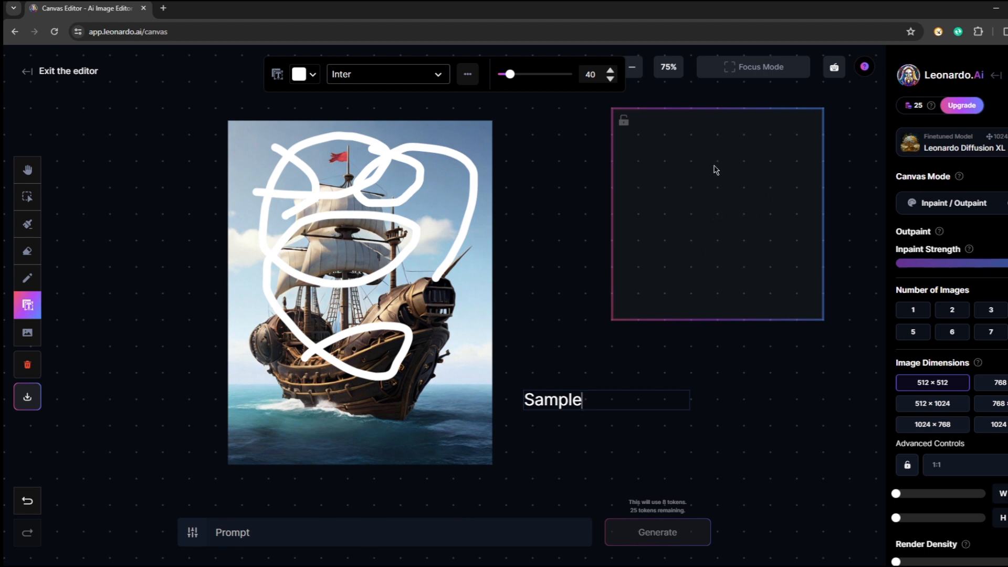
pyautogui.click(422, 535)
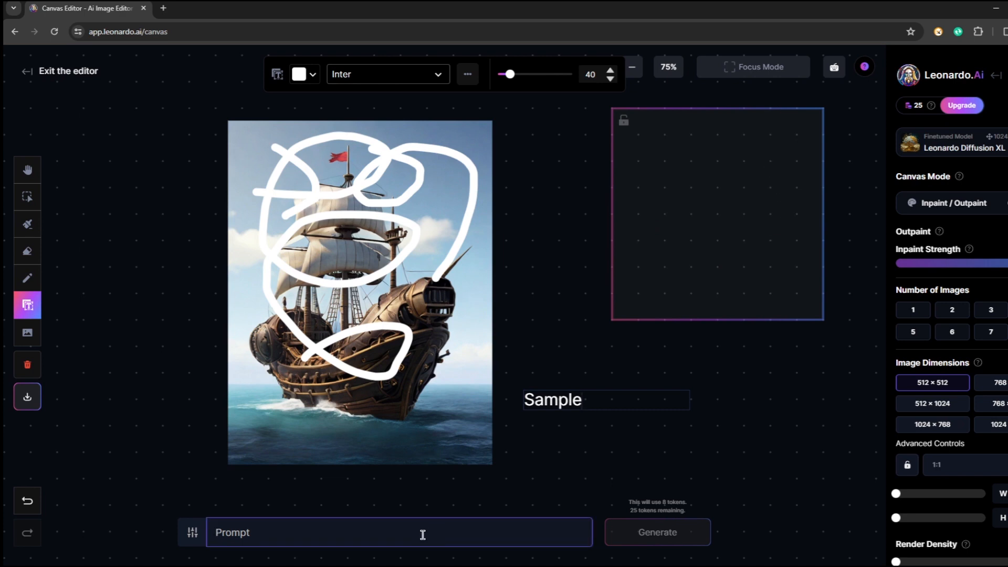
pyautogui.write('a bl')
pyautogui.write('bird chirping on')
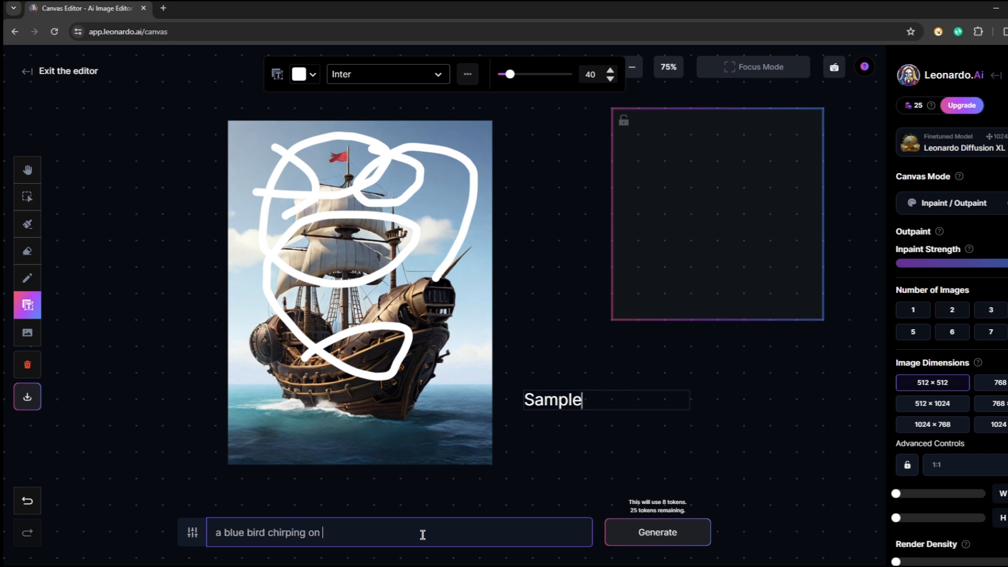
pyautogui.press('BackSpace')
pyautogui.press('BackSpace')
pyautogui.press('BackSpace')
pyautogui.press('BackSpace')
pyautogui.write('branch')
pyautogui.click(641, 535)
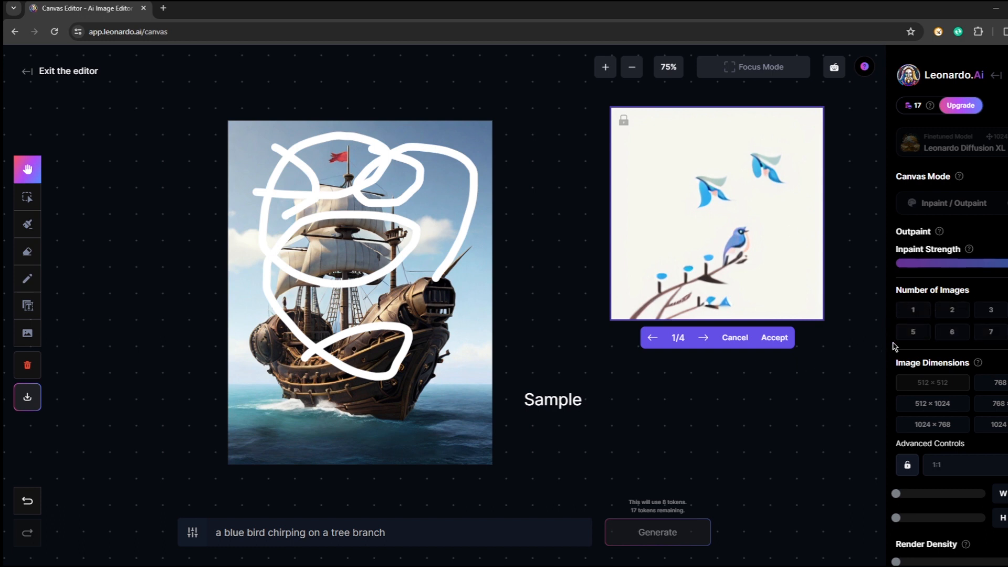
# - Go through the generated bird variations and accept the first one
pyautogui.click(704, 342)
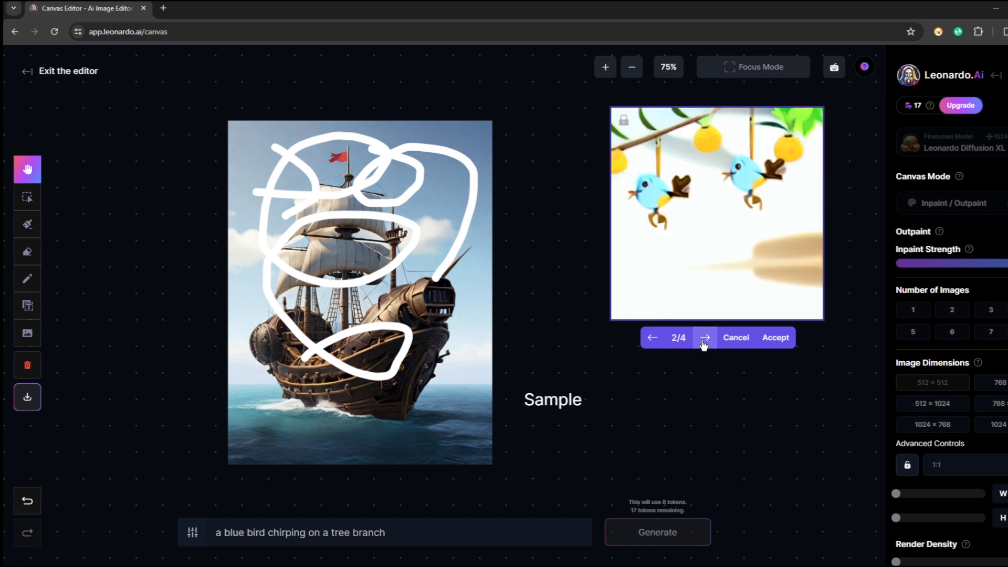
pyautogui.click(704, 342)
pyautogui.click(704, 342)
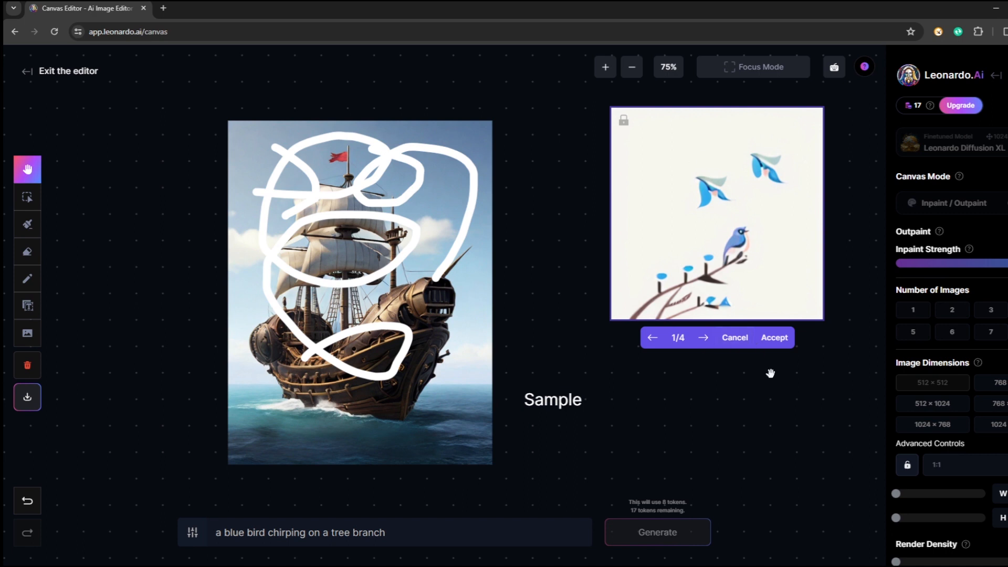
pyautogui.click(785, 340)
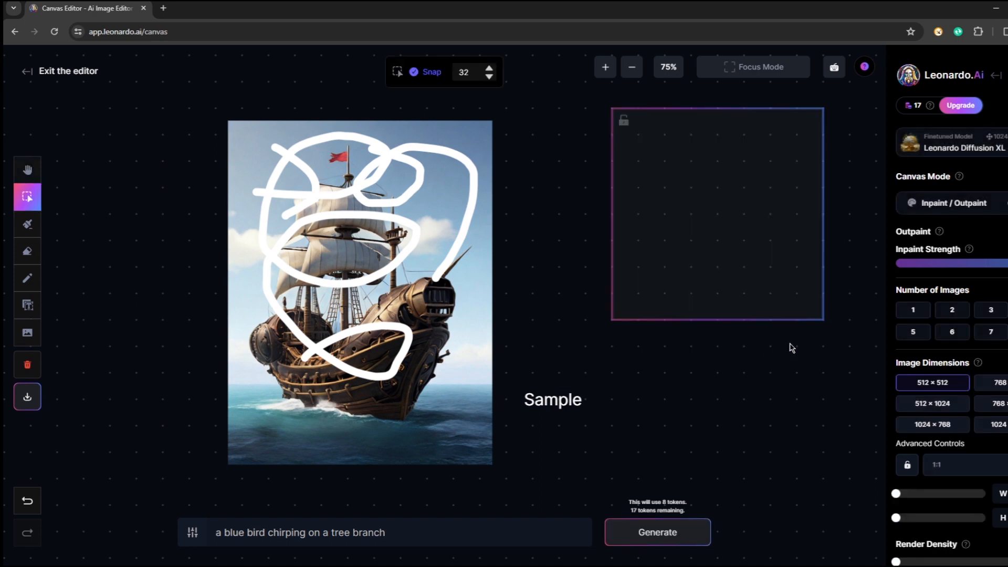
# - Move the generation frame up and left, partly off the bird image, and shift the bird image down and right
pyautogui.moveTo(679, 193); pyautogui.dragTo(574, 140)
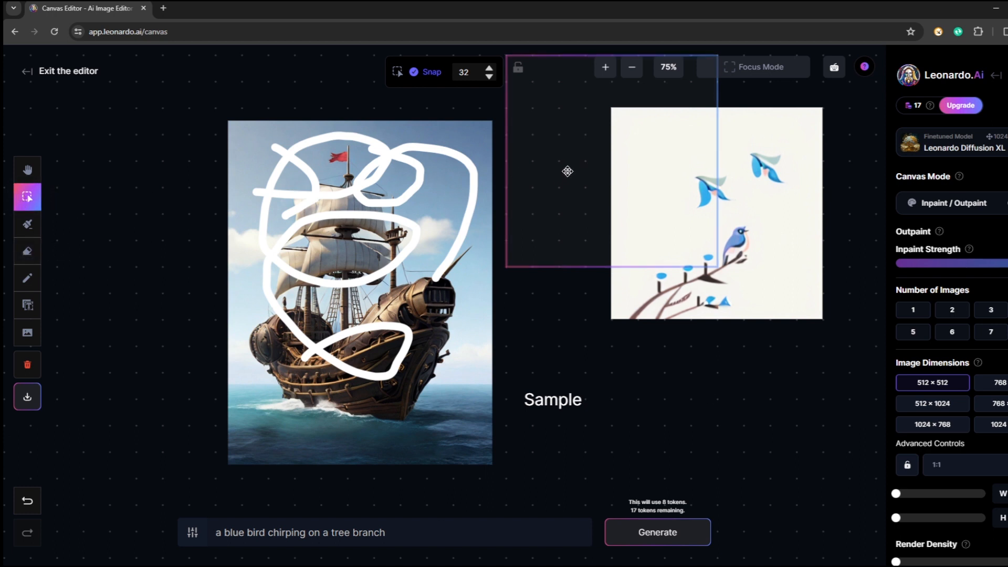
pyautogui.moveTo(789, 252); pyautogui.dragTo(828, 293)
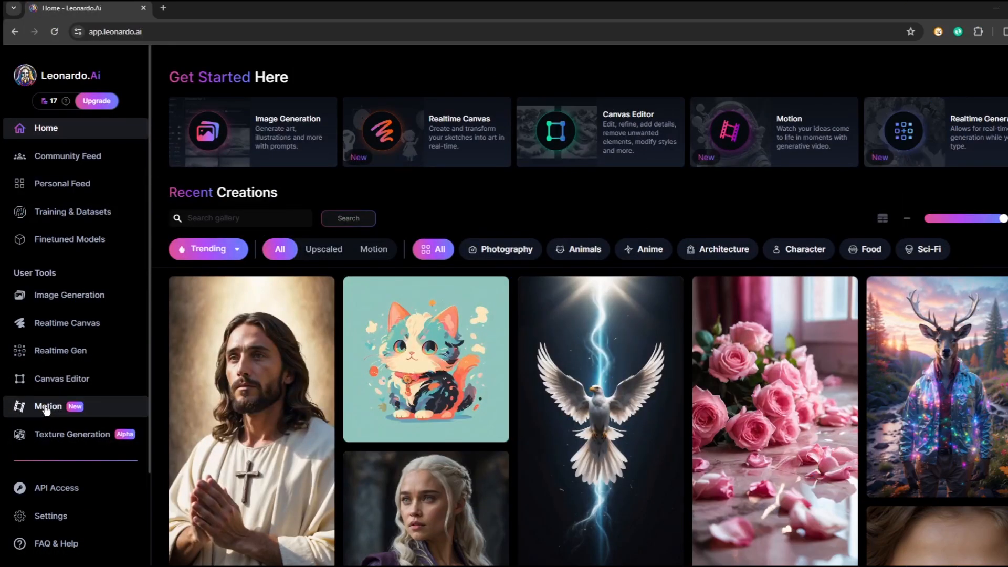
# - Open the Motion tool and choose the first masked warrior image from your own generations as the source image
pyautogui.click(47, 407)
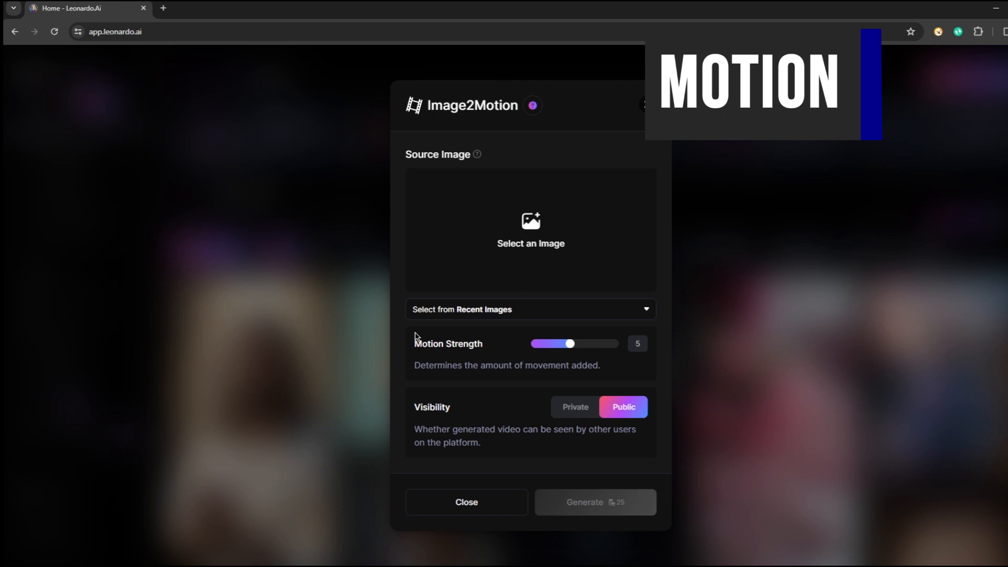
pyautogui.click(532, 242)
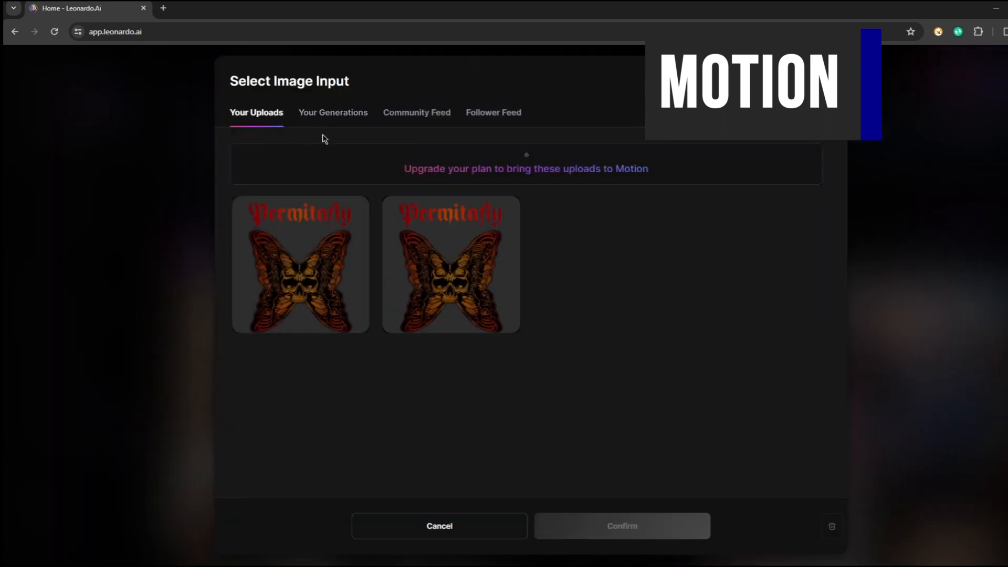
pyautogui.click(327, 117)
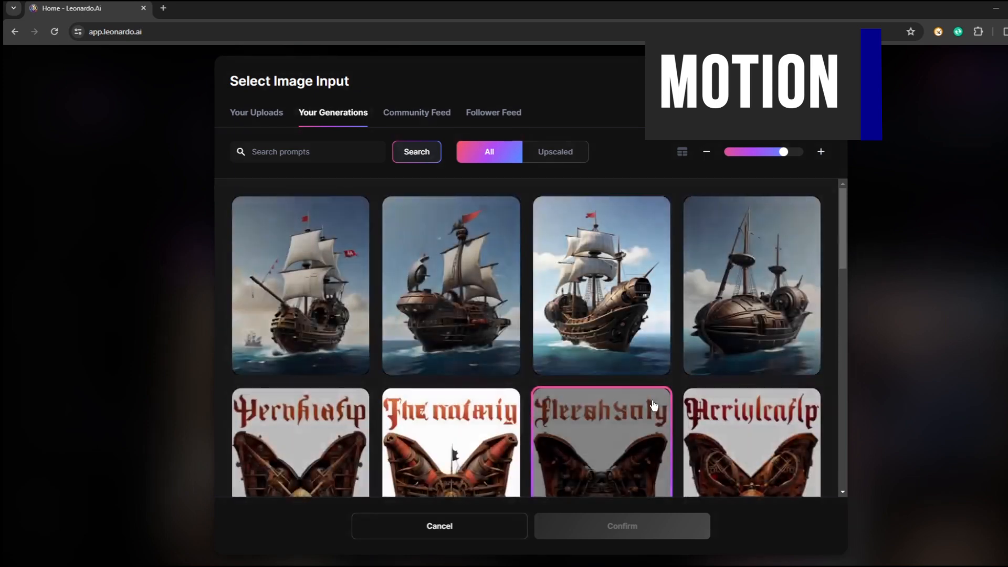
pyautogui.scroll(-15, 504, 255)
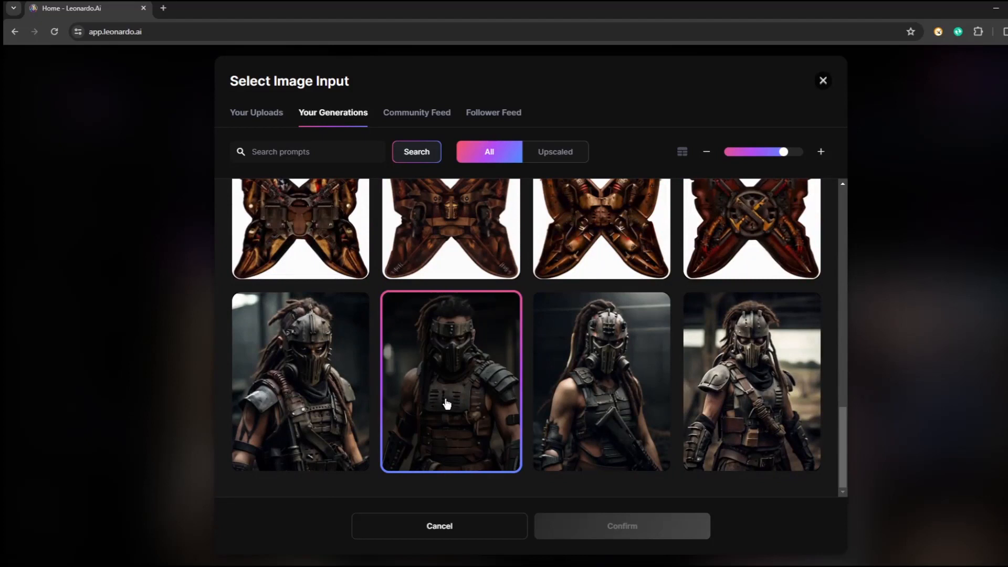
pyautogui.click(325, 389)
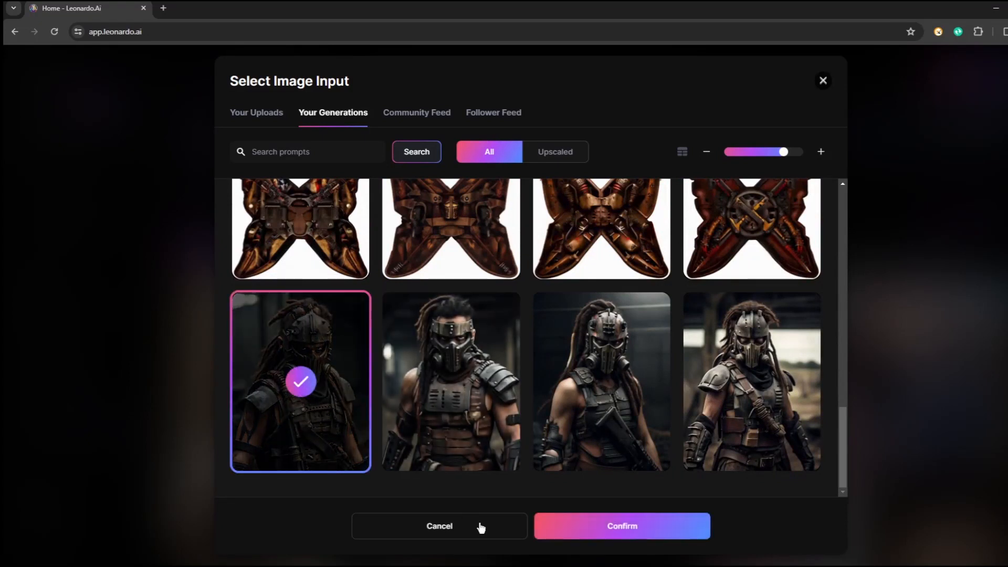
pyautogui.click(637, 534)
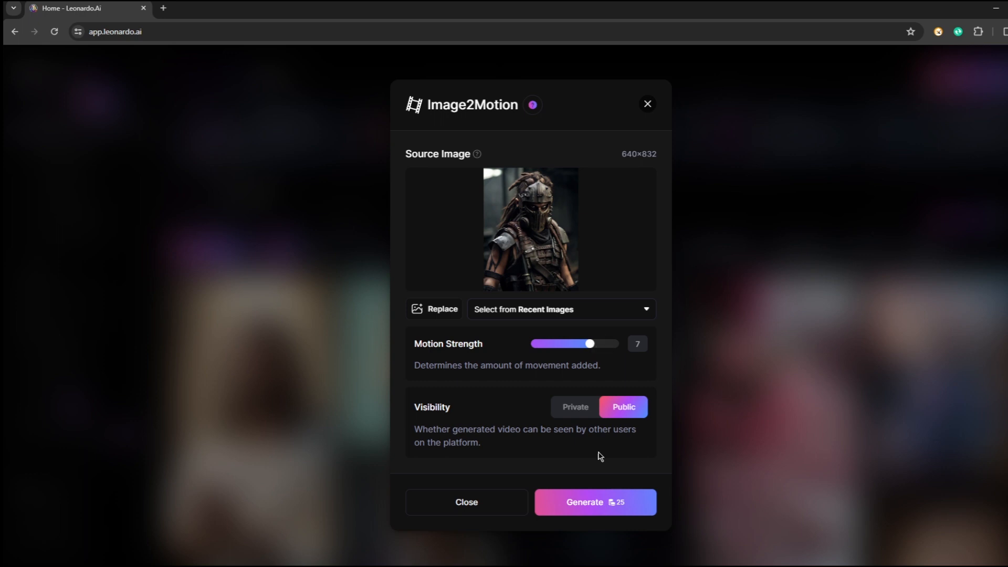
# - Generate the public warrior motion video with motion strength 7, view the generations page, and preview the animated post-apocalyptic warrior
pyautogui.click(601, 512)
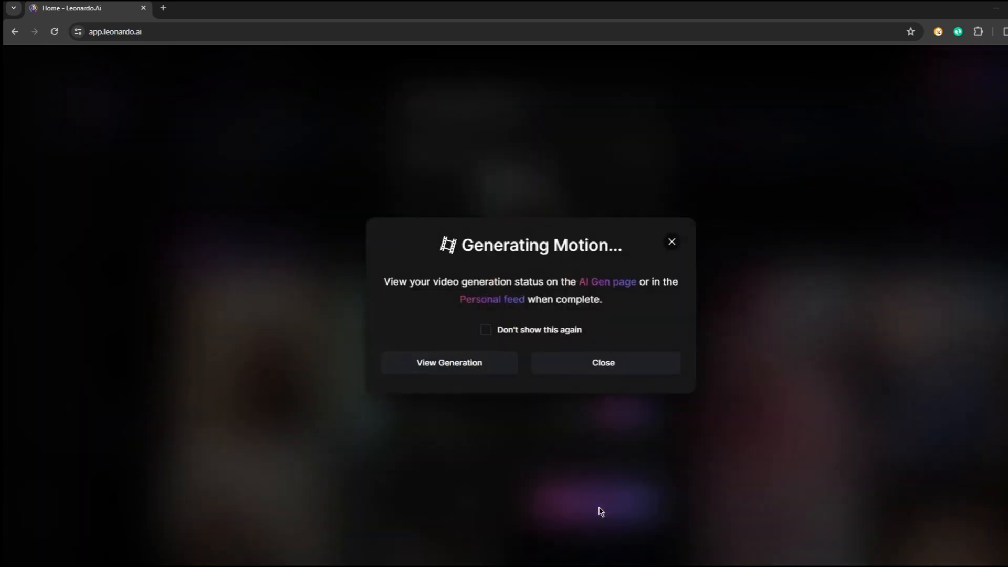
pyautogui.click(461, 373)
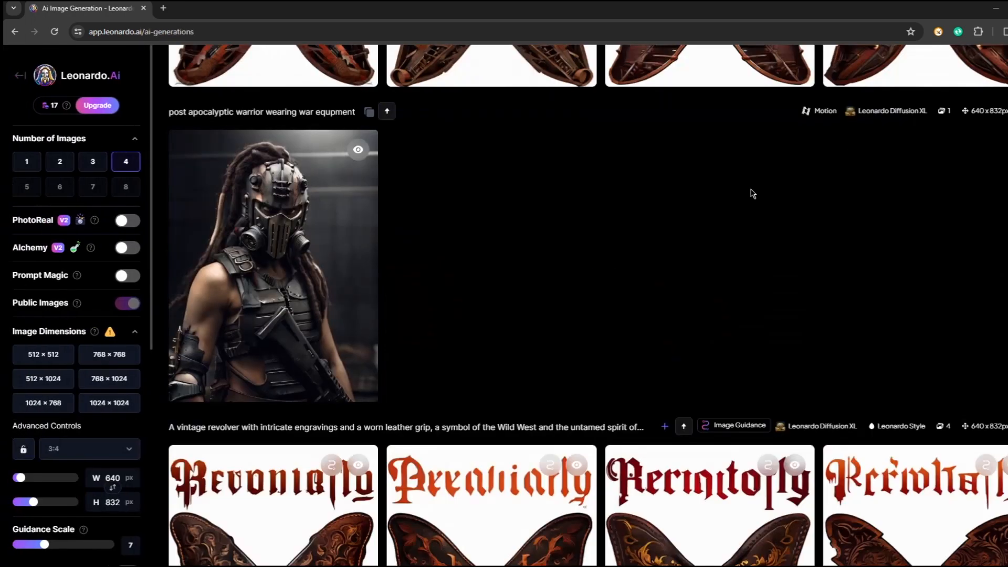
pyautogui.click(263, 239)
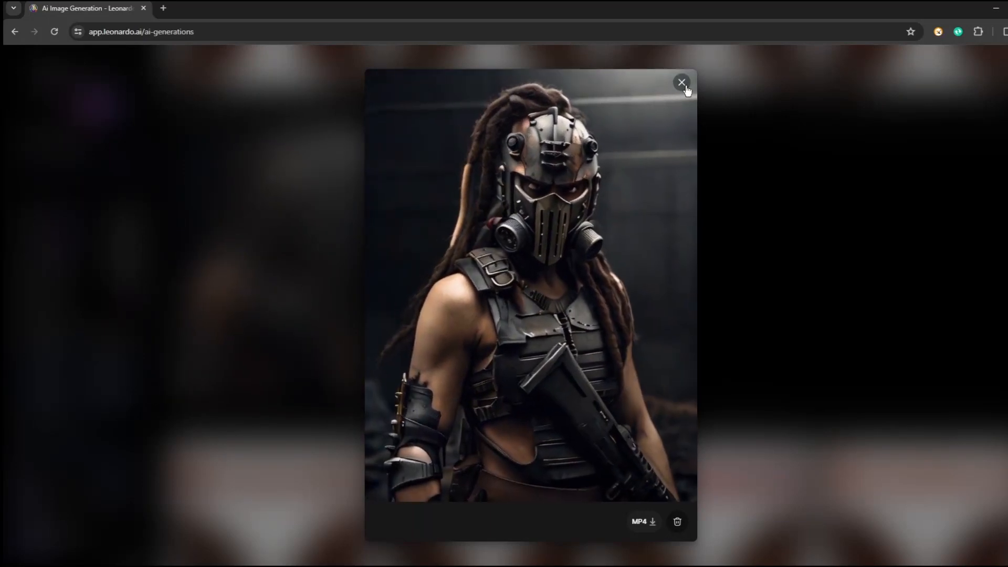
pyautogui.click(684, 86)
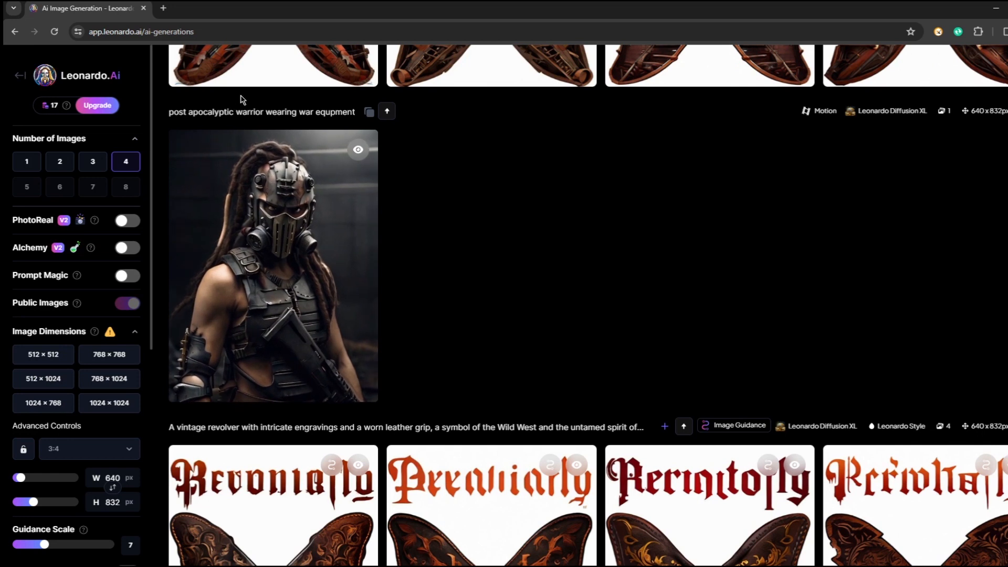
# - Return to the home page and browse the community images under Recent Creations
pyautogui.click(20, 76)
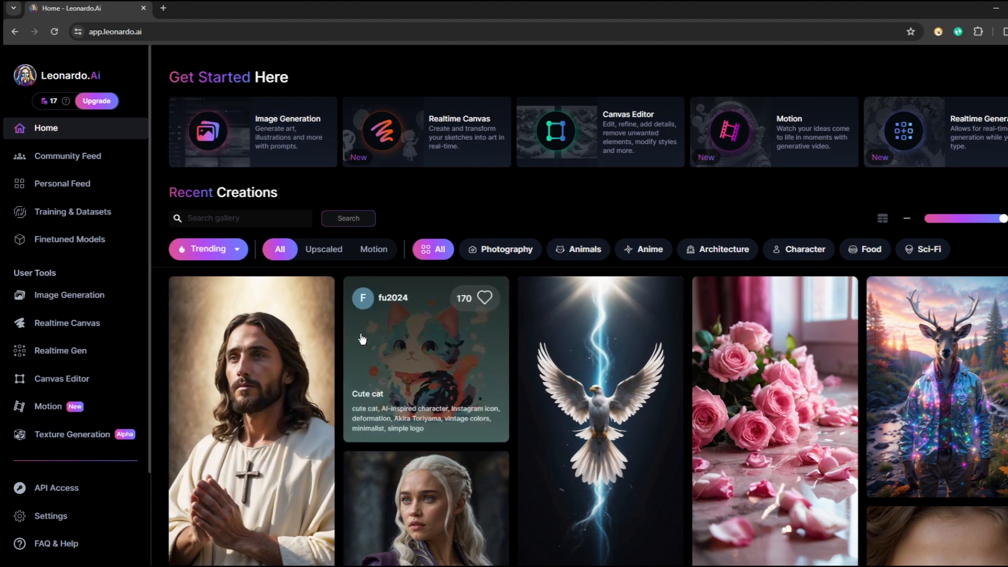
pyautogui.scroll(-6, 361, 339)
pyautogui.scroll(-9, 361, 338)
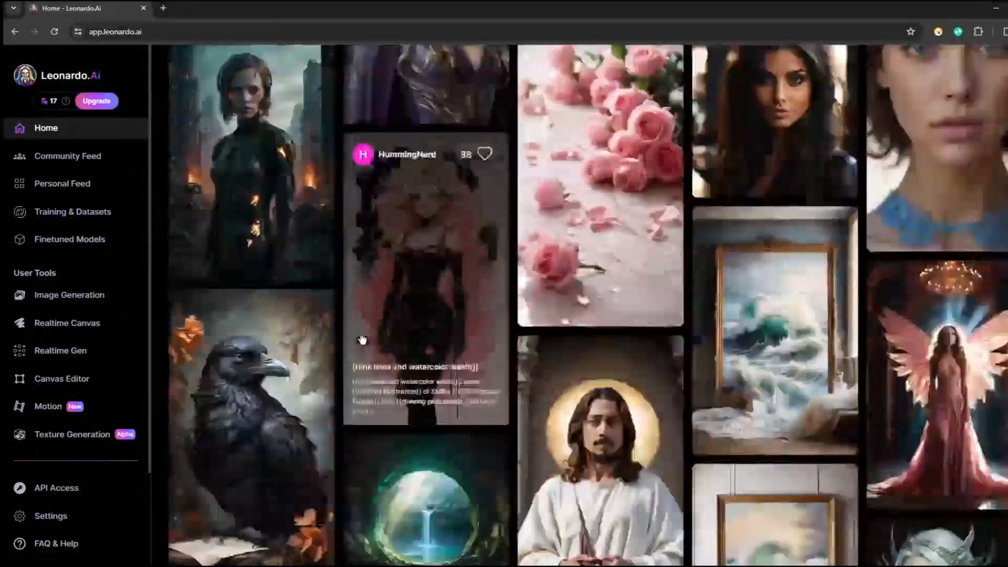
pyautogui.scroll(-6, 361, 339)
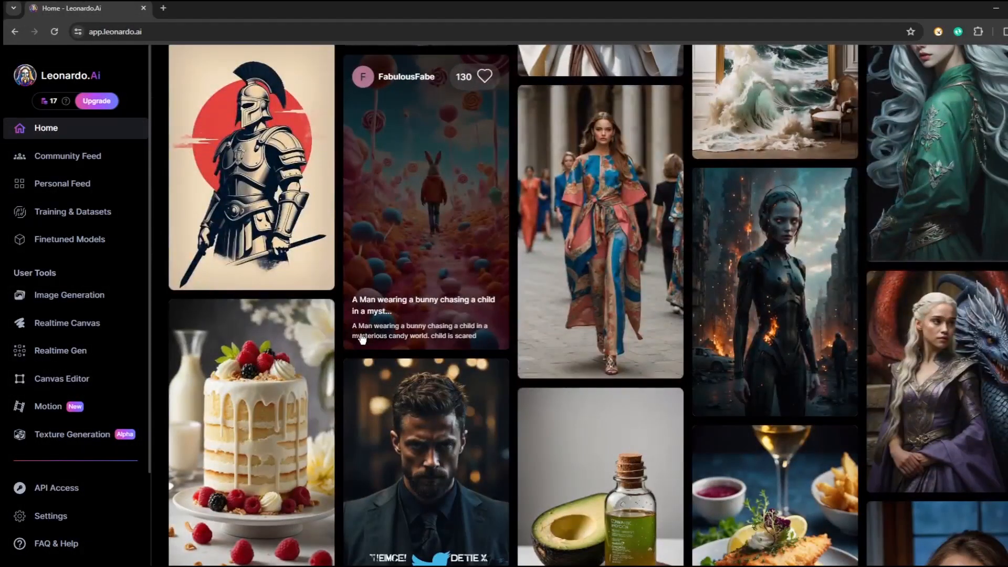
pyautogui.scroll(11, 361, 339)
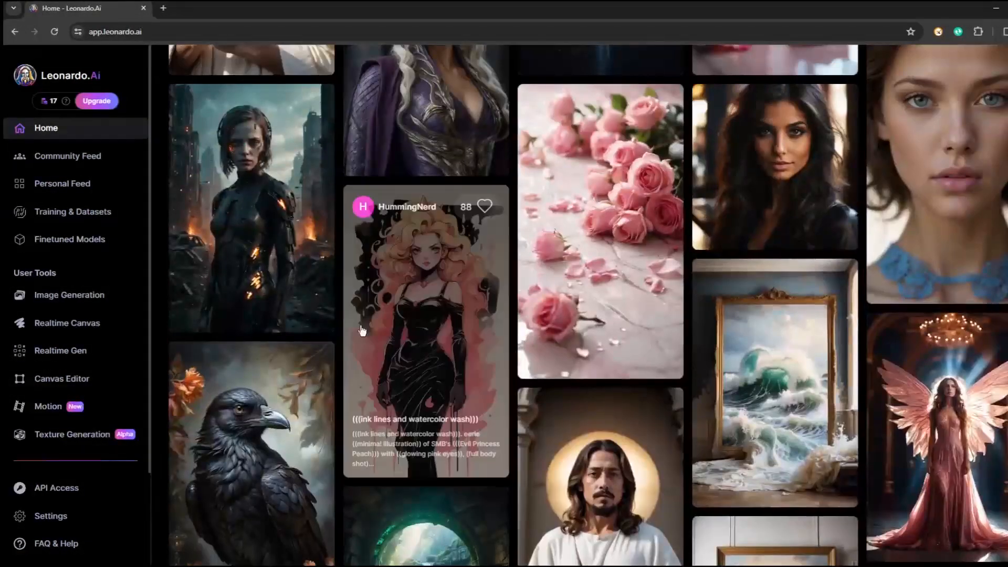